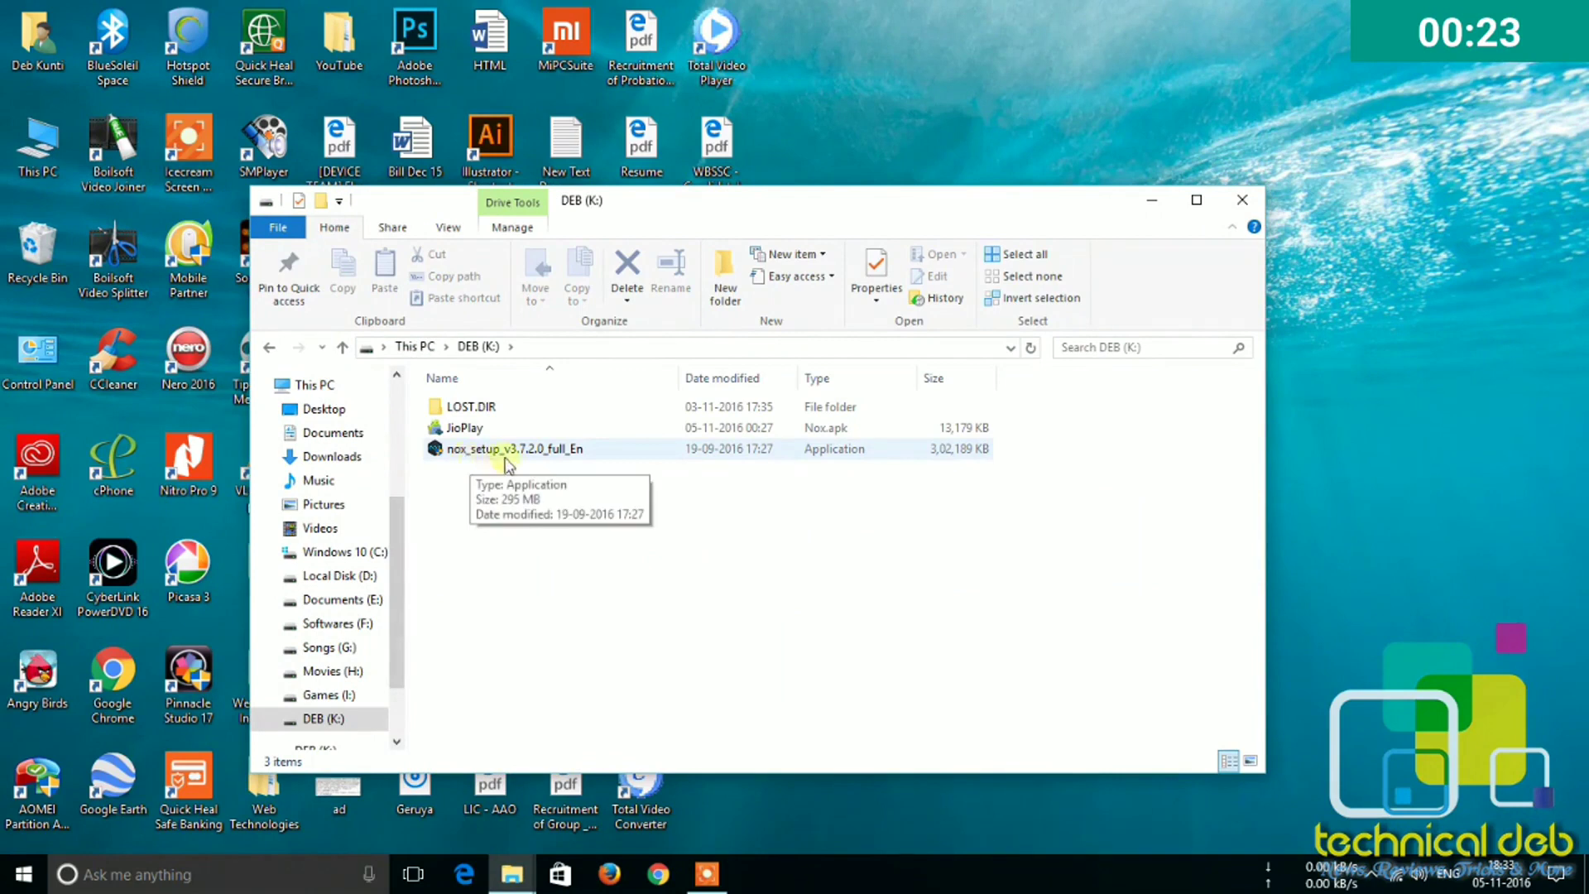
- Install Nox App Player from nox_setup_v3.7.2.0_full_En on drive K: with the default options and start it
click(573, 460)
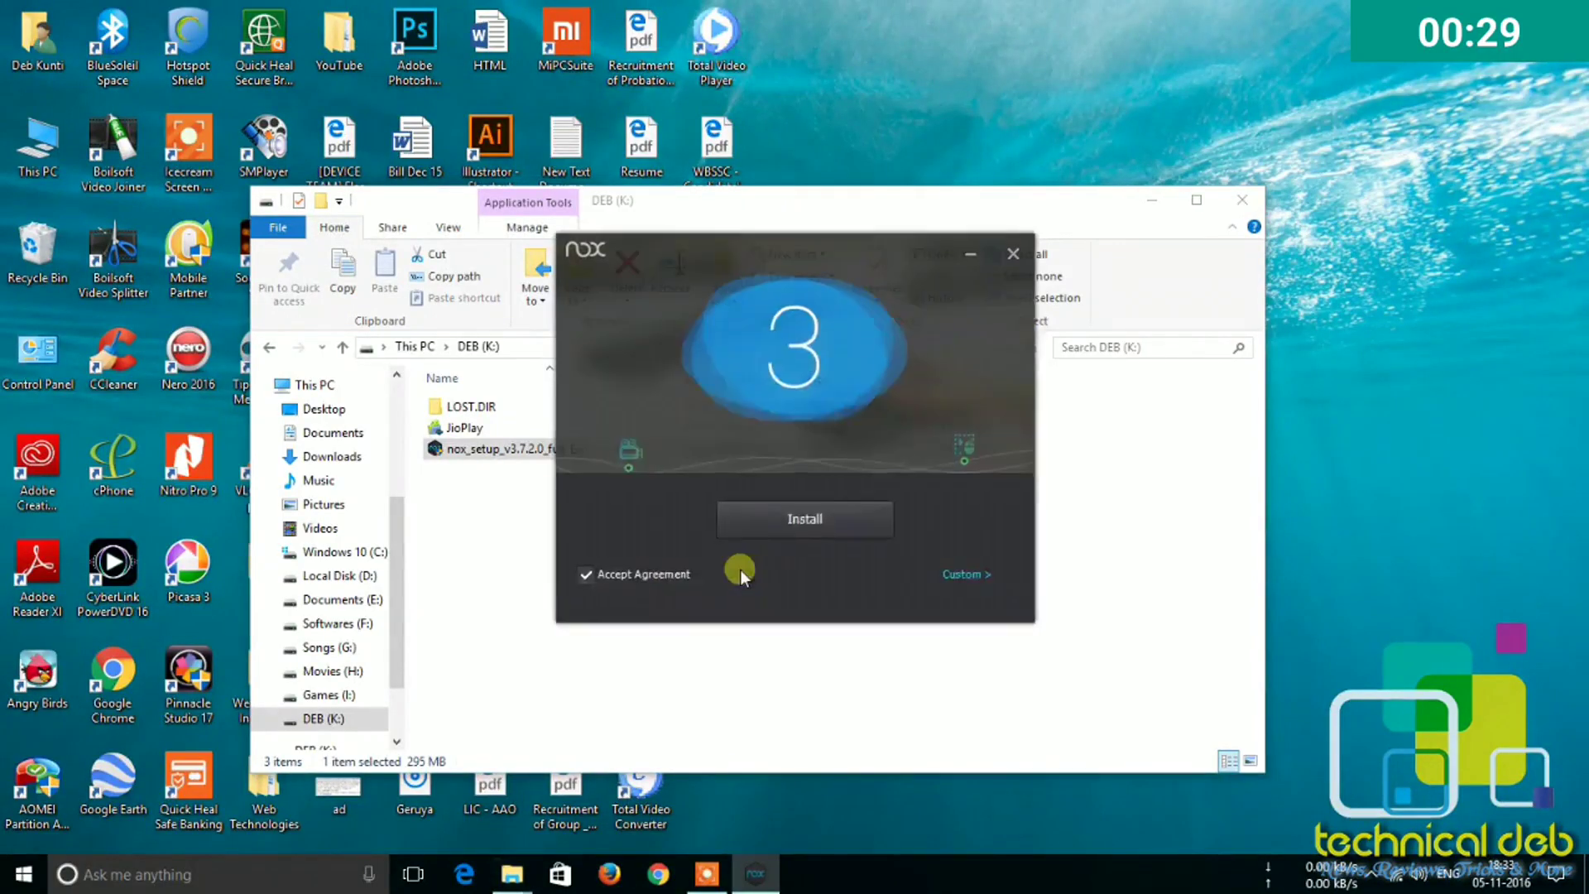
click(814, 518)
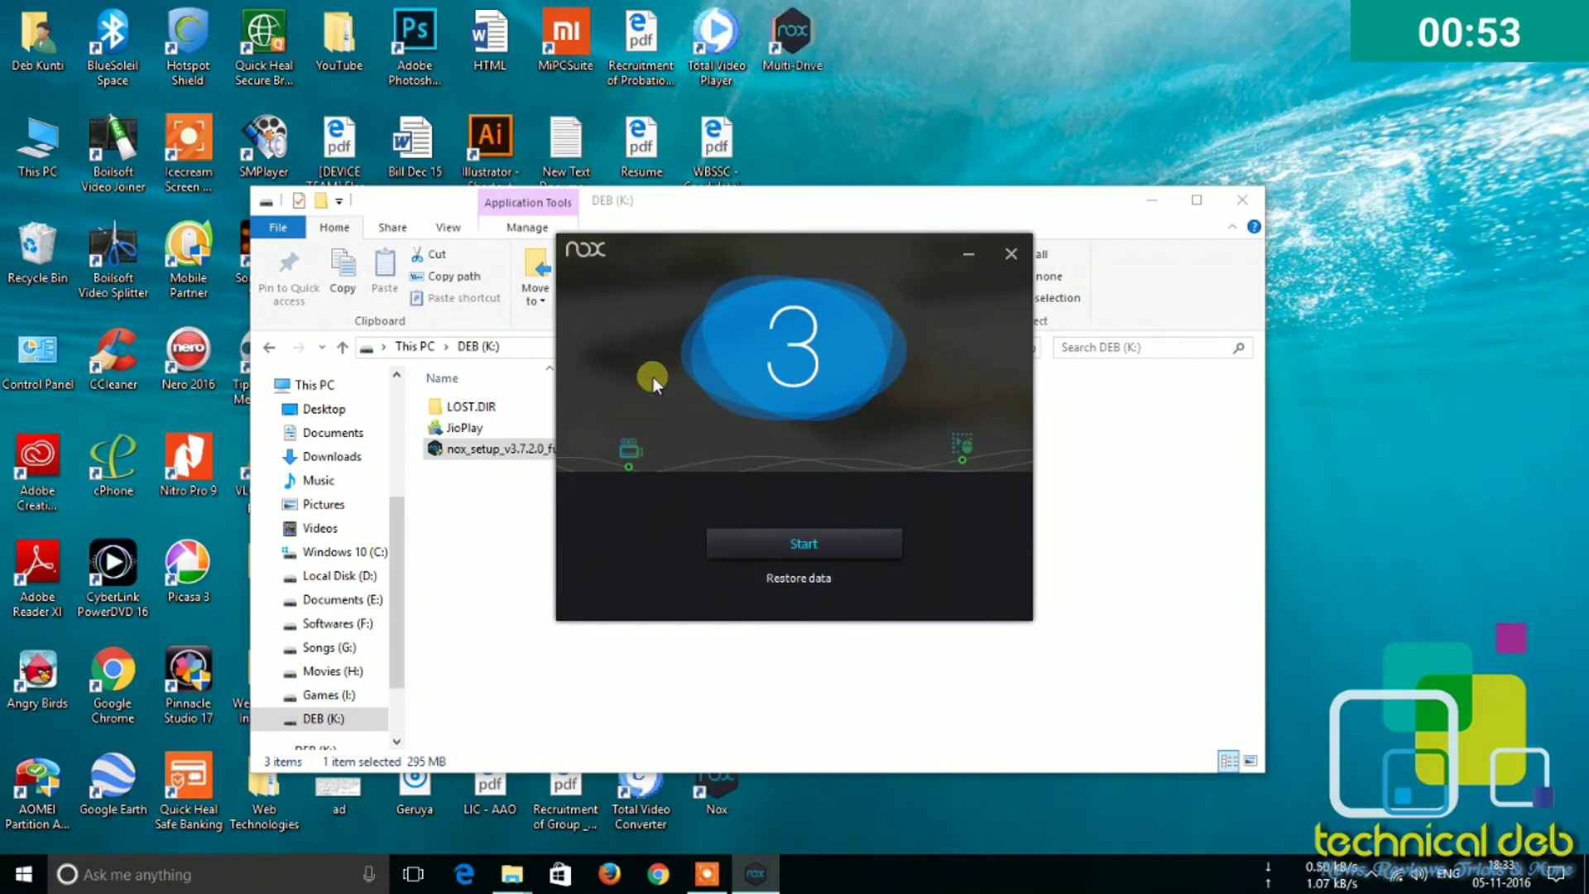
click(807, 544)
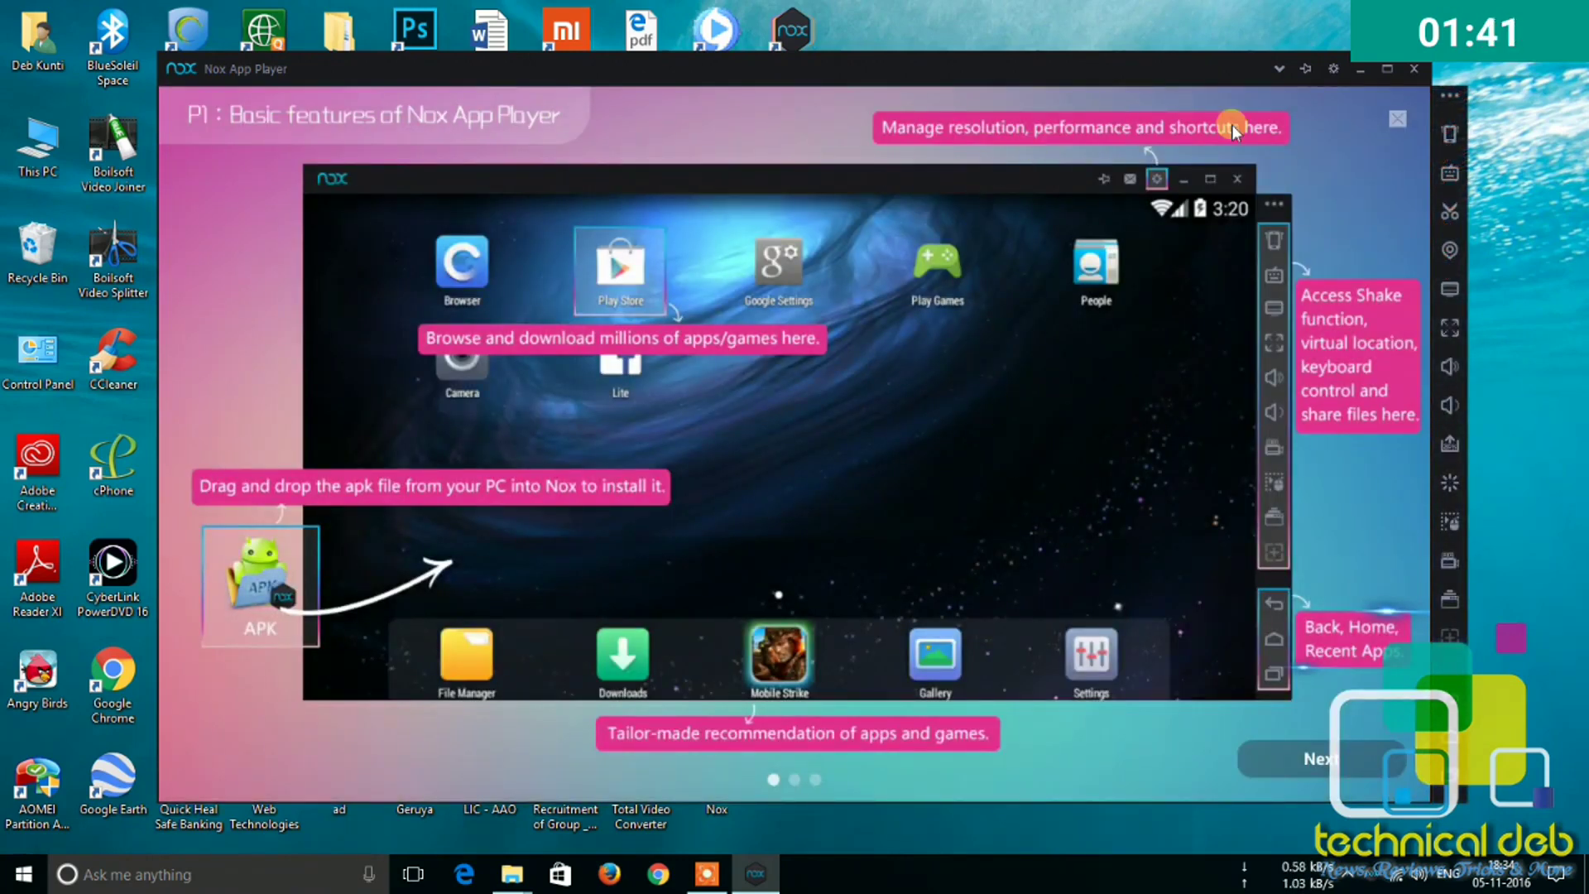
- Go through the three introductory pages on Nox App Player's features and dismiss the guide
click(1318, 763)
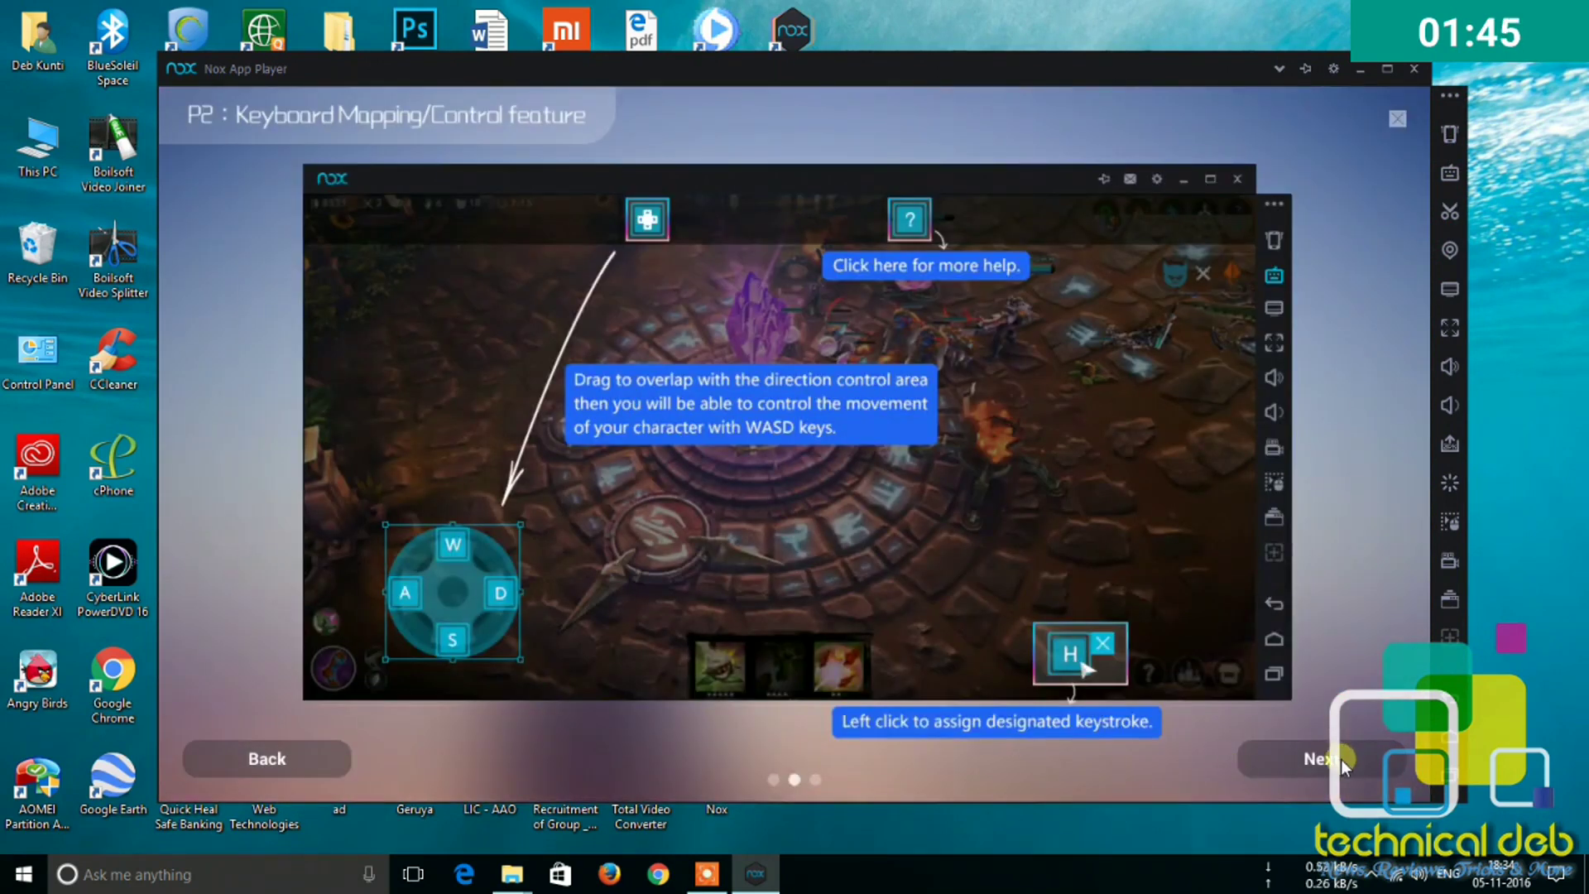
click(1341, 763)
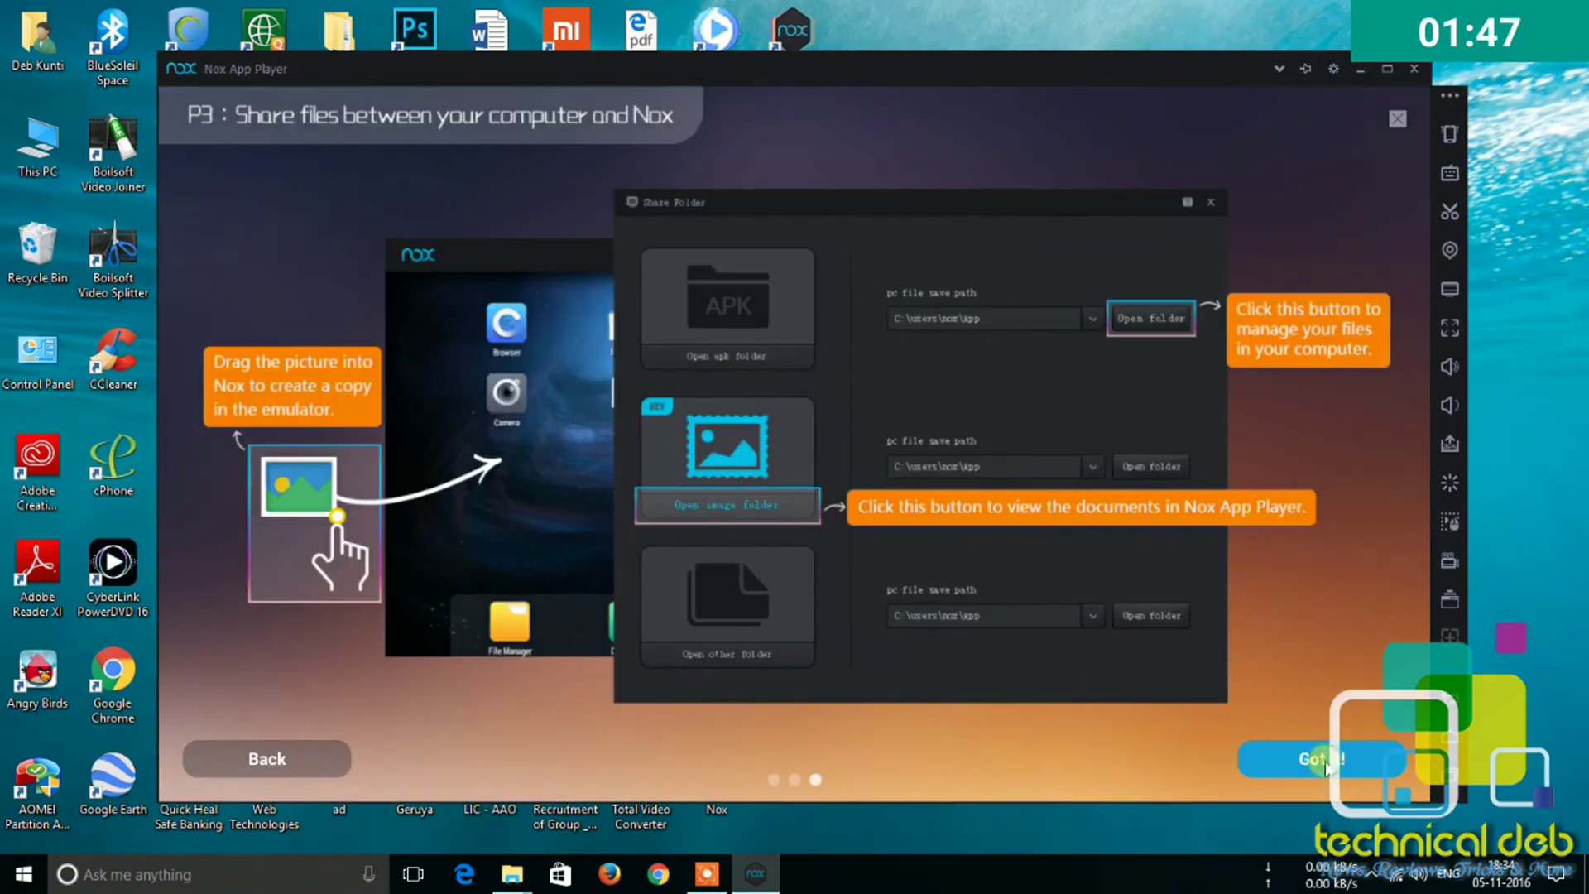
click(1243, 757)
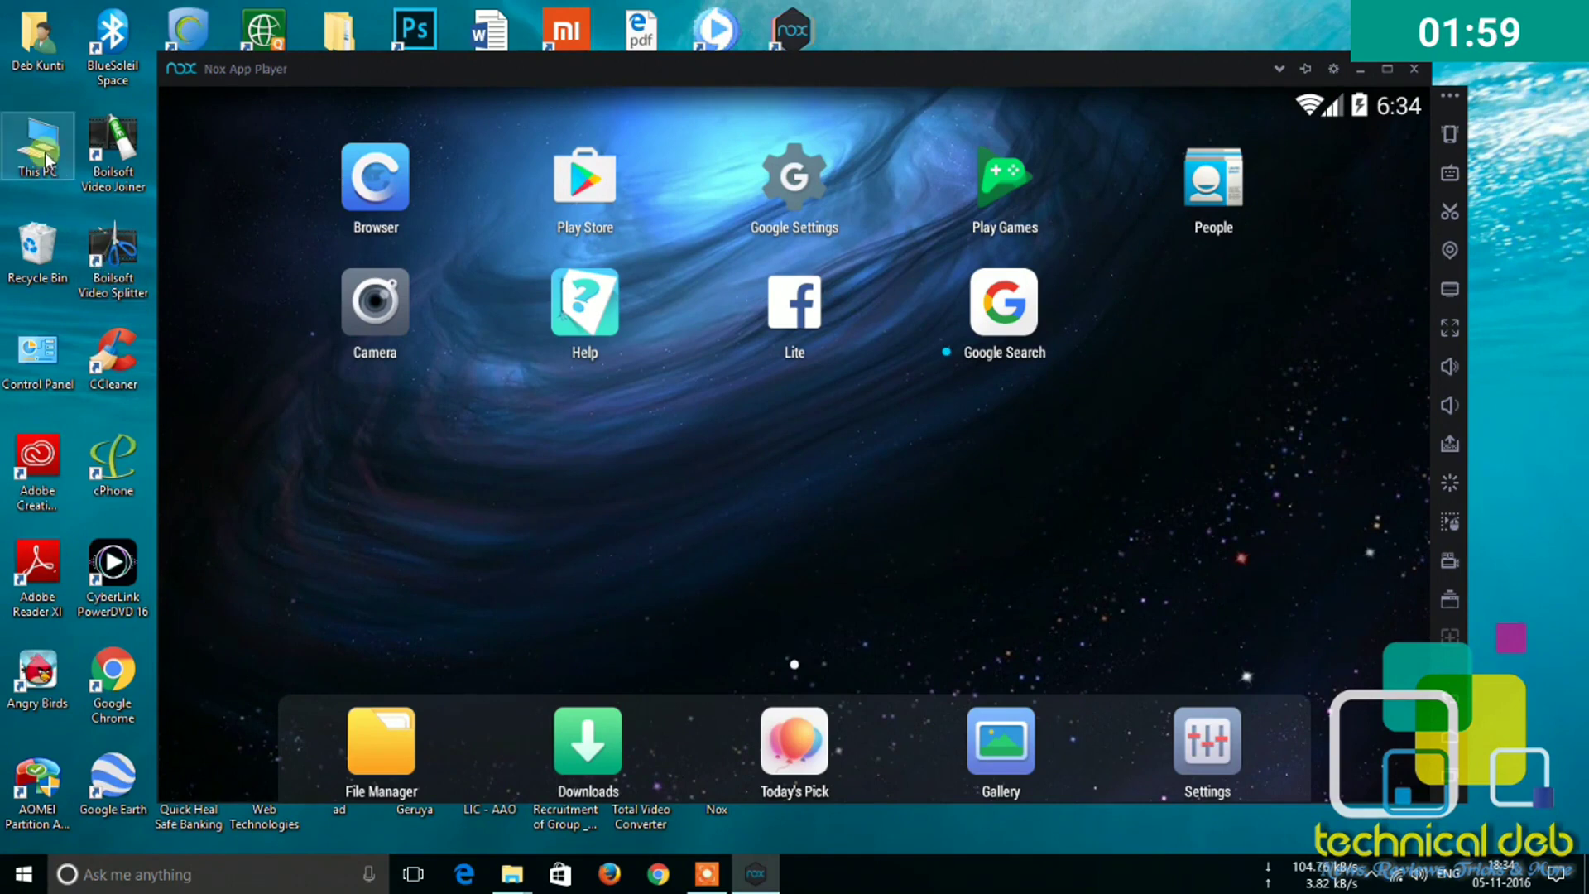
- Locate the JioPlay APK in the DEB (K:) folder window and return to the emulator
mouse_move(510, 884)
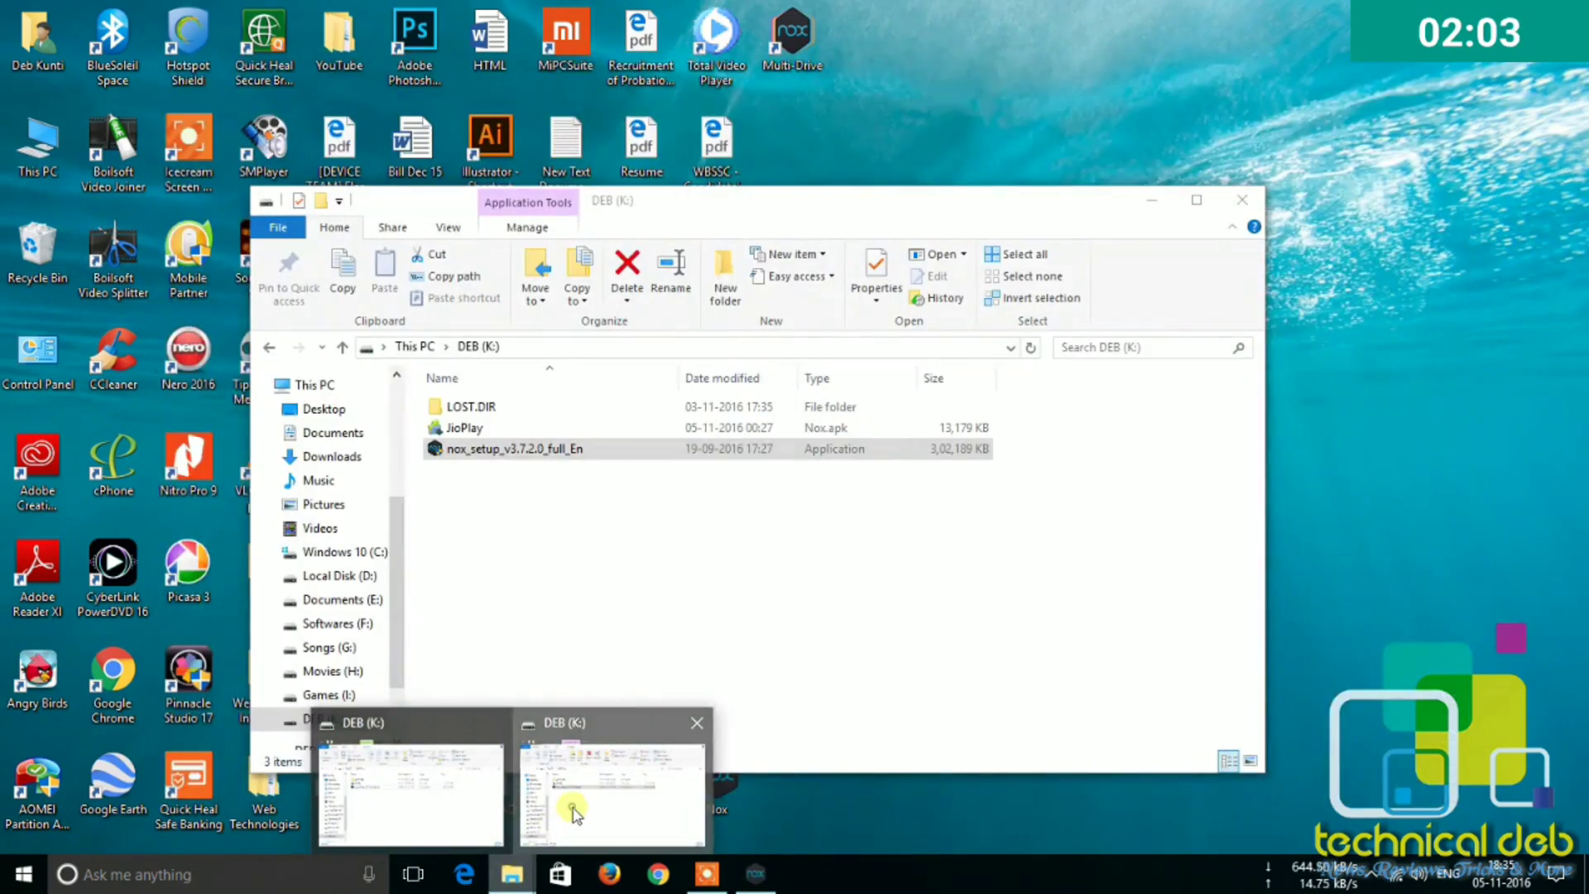
click(556, 816)
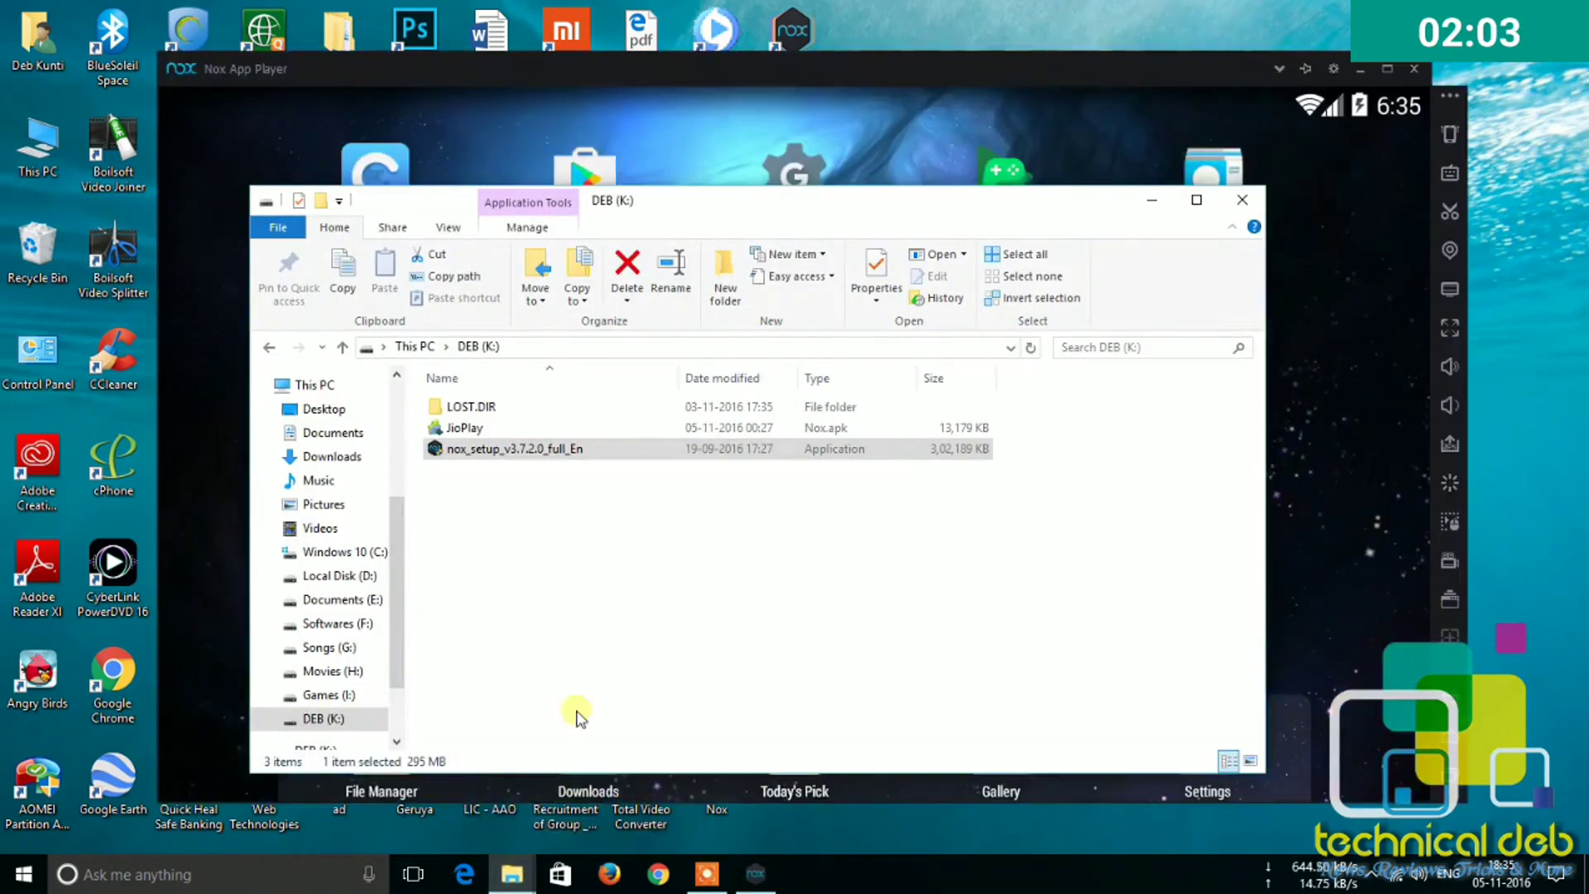
click(476, 430)
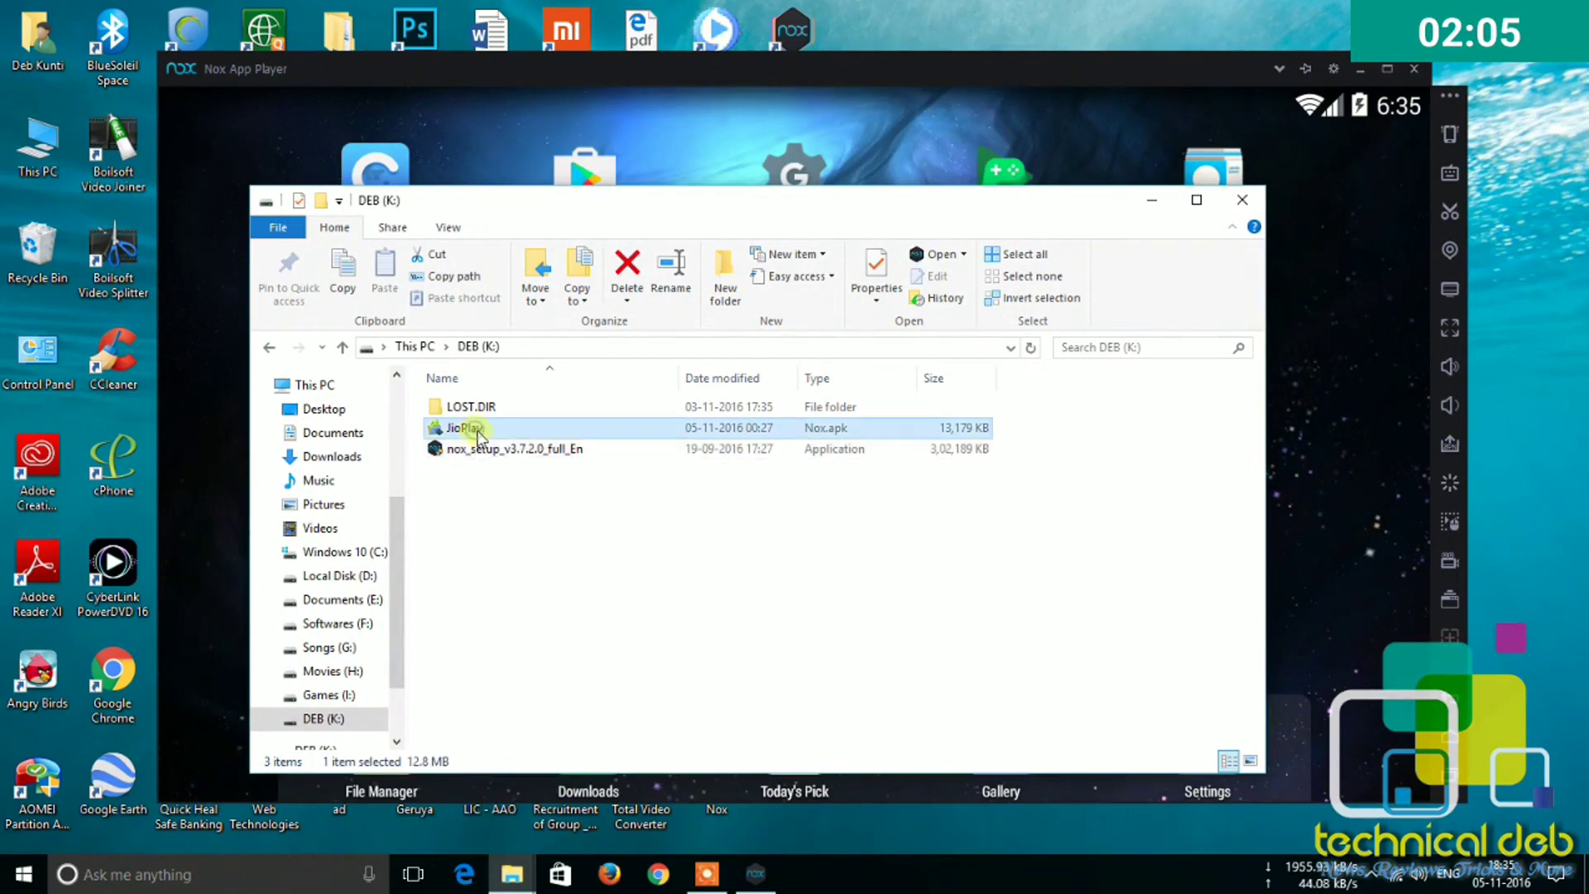
click(1152, 199)
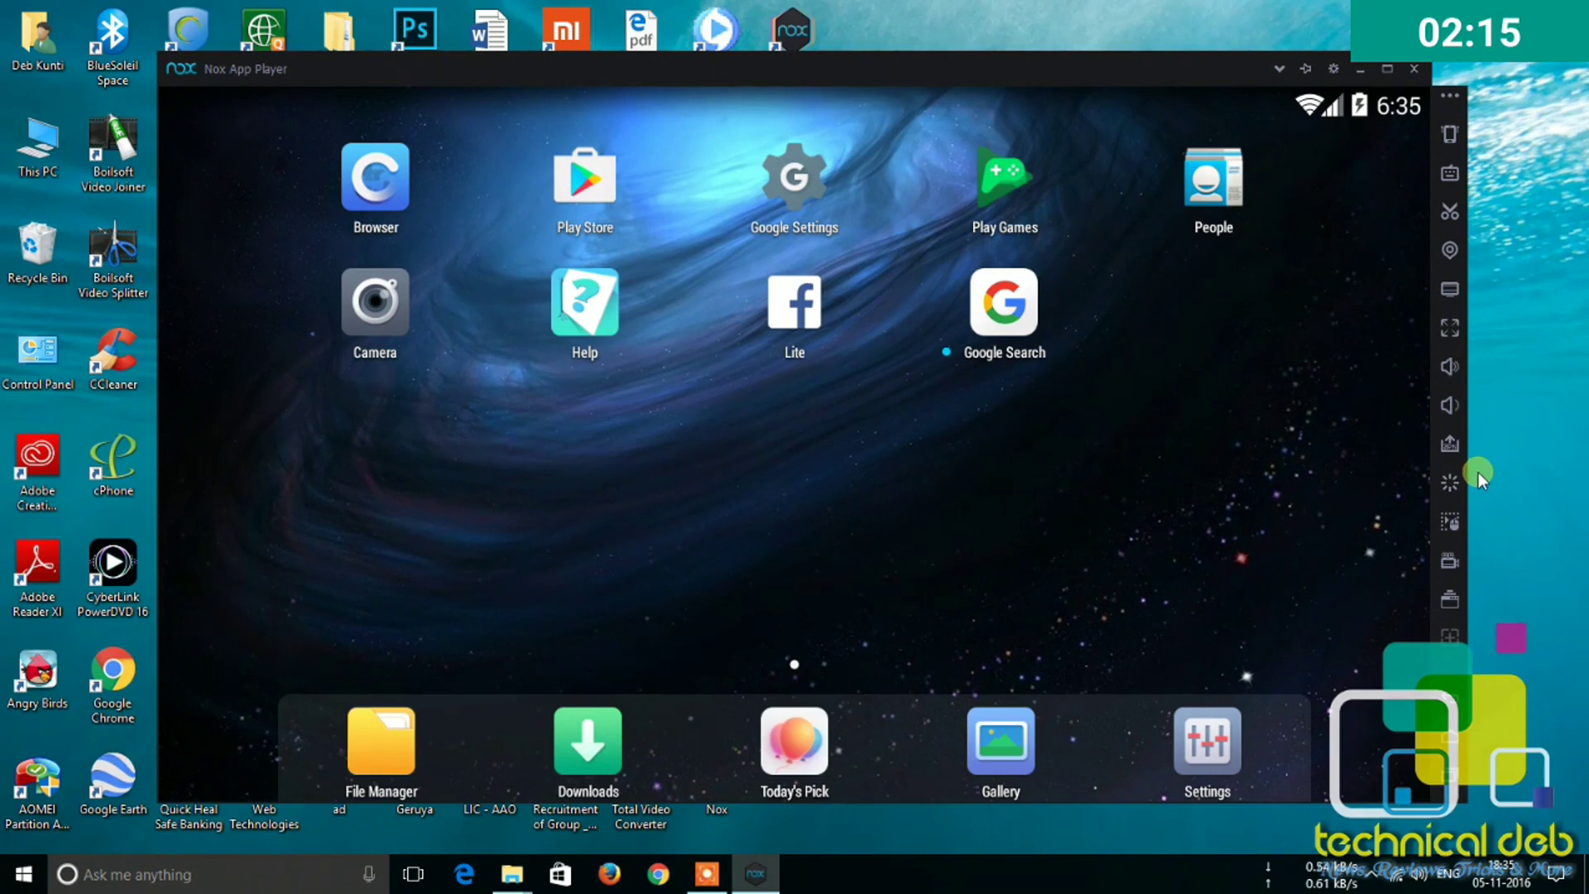
- Install the JioPlay APK from DEB (K:) into the emulator, turning off the APK installation tip for future use
click(1451, 444)
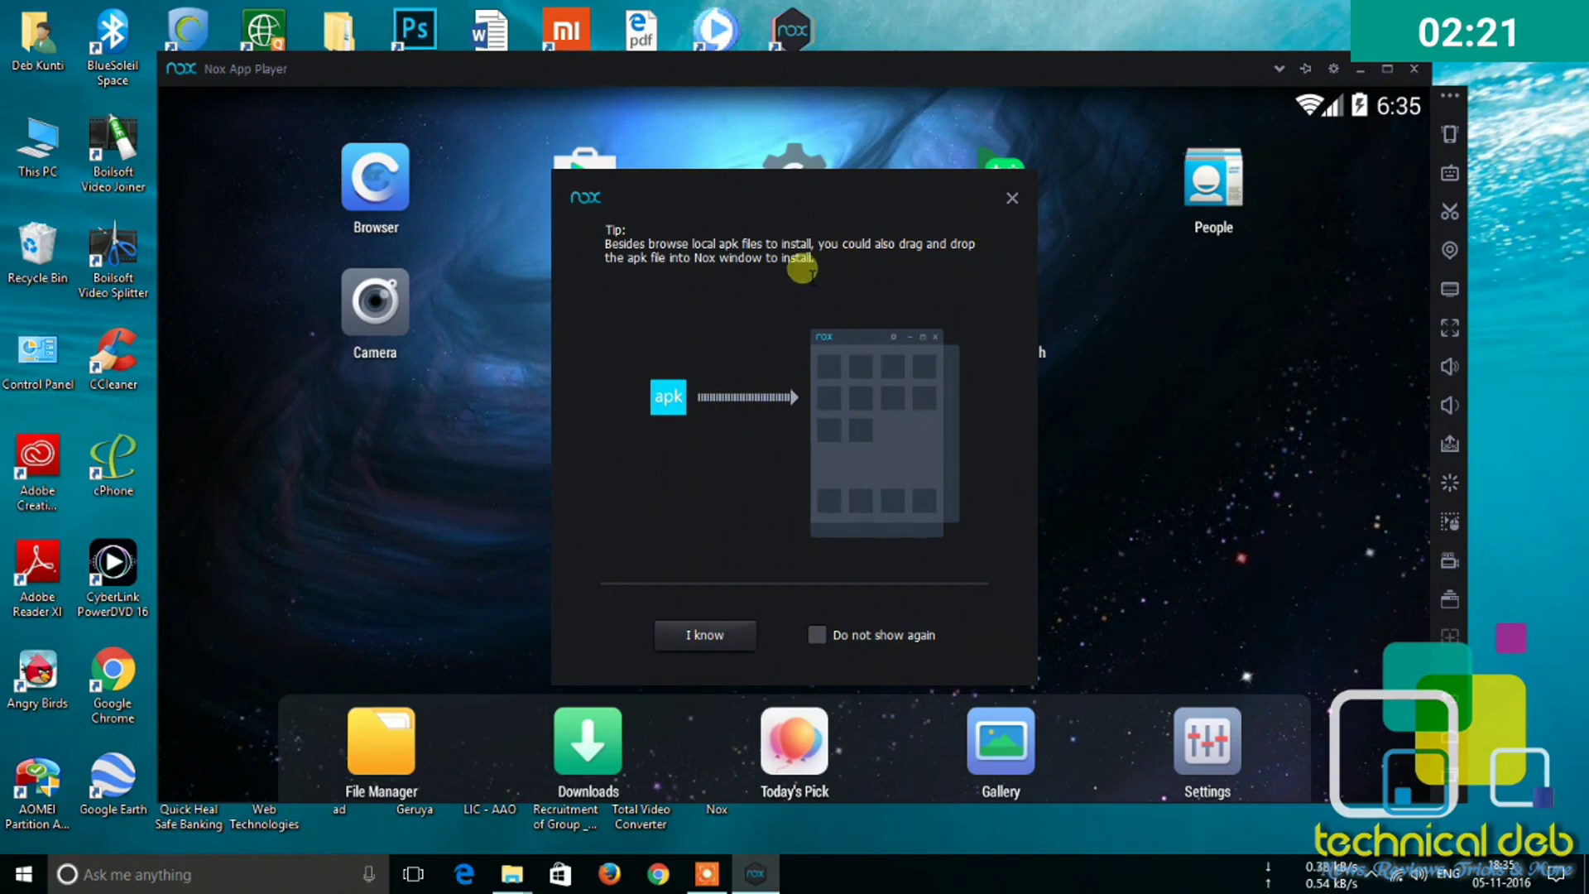
click(832, 639)
click(720, 634)
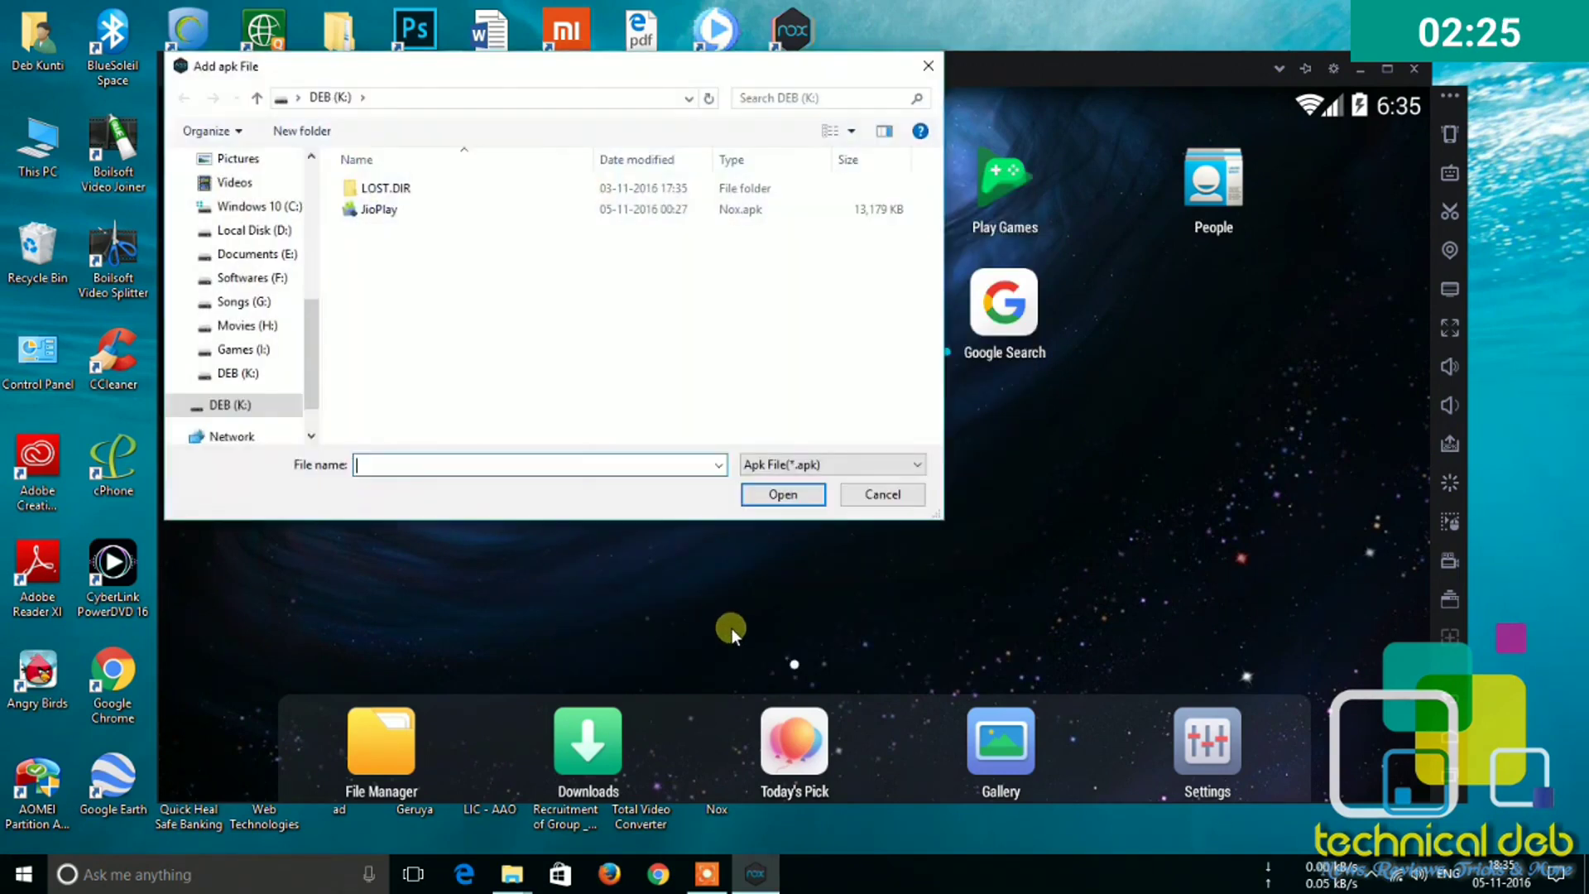
click(363, 211)
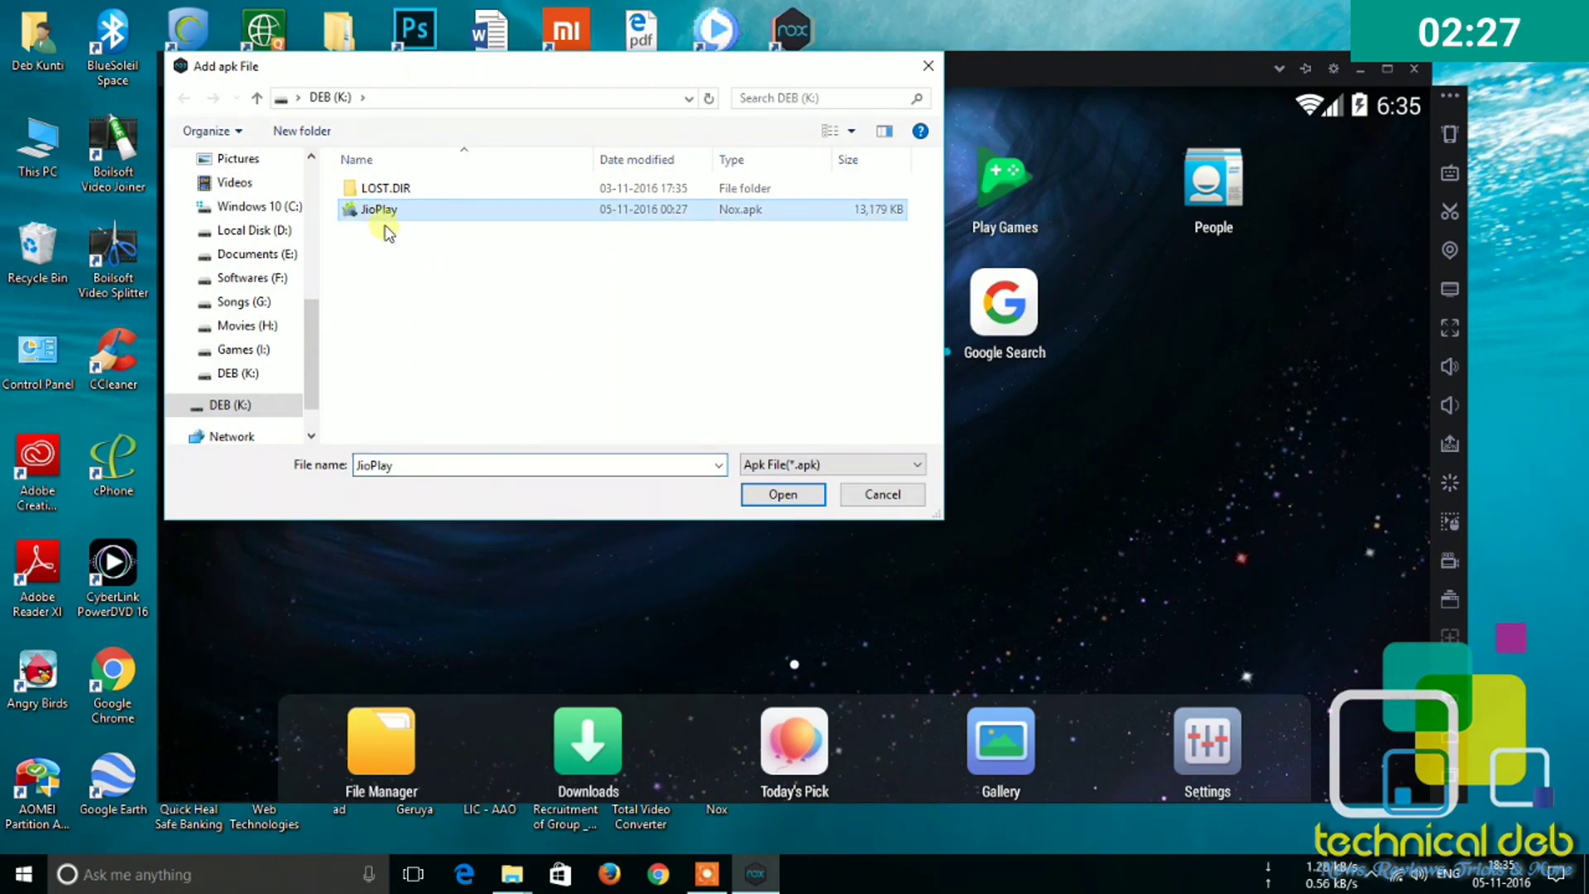
click(782, 494)
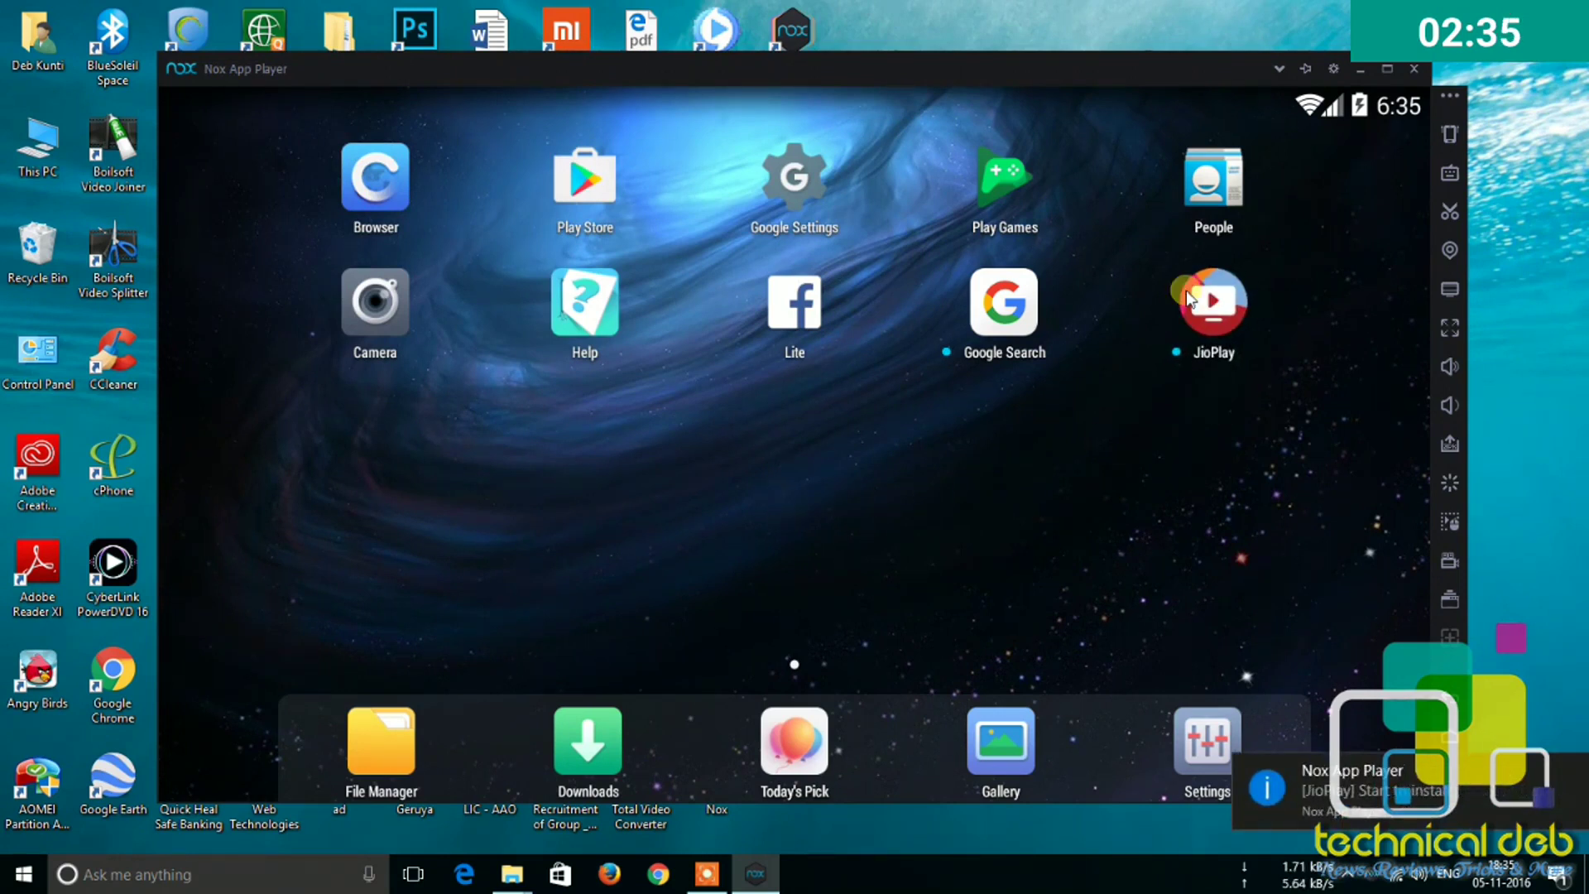
- Launch JioPlay, skip the sign-in, and dismiss the welcome and usage hints to reach the channel guide
click(1254, 373)
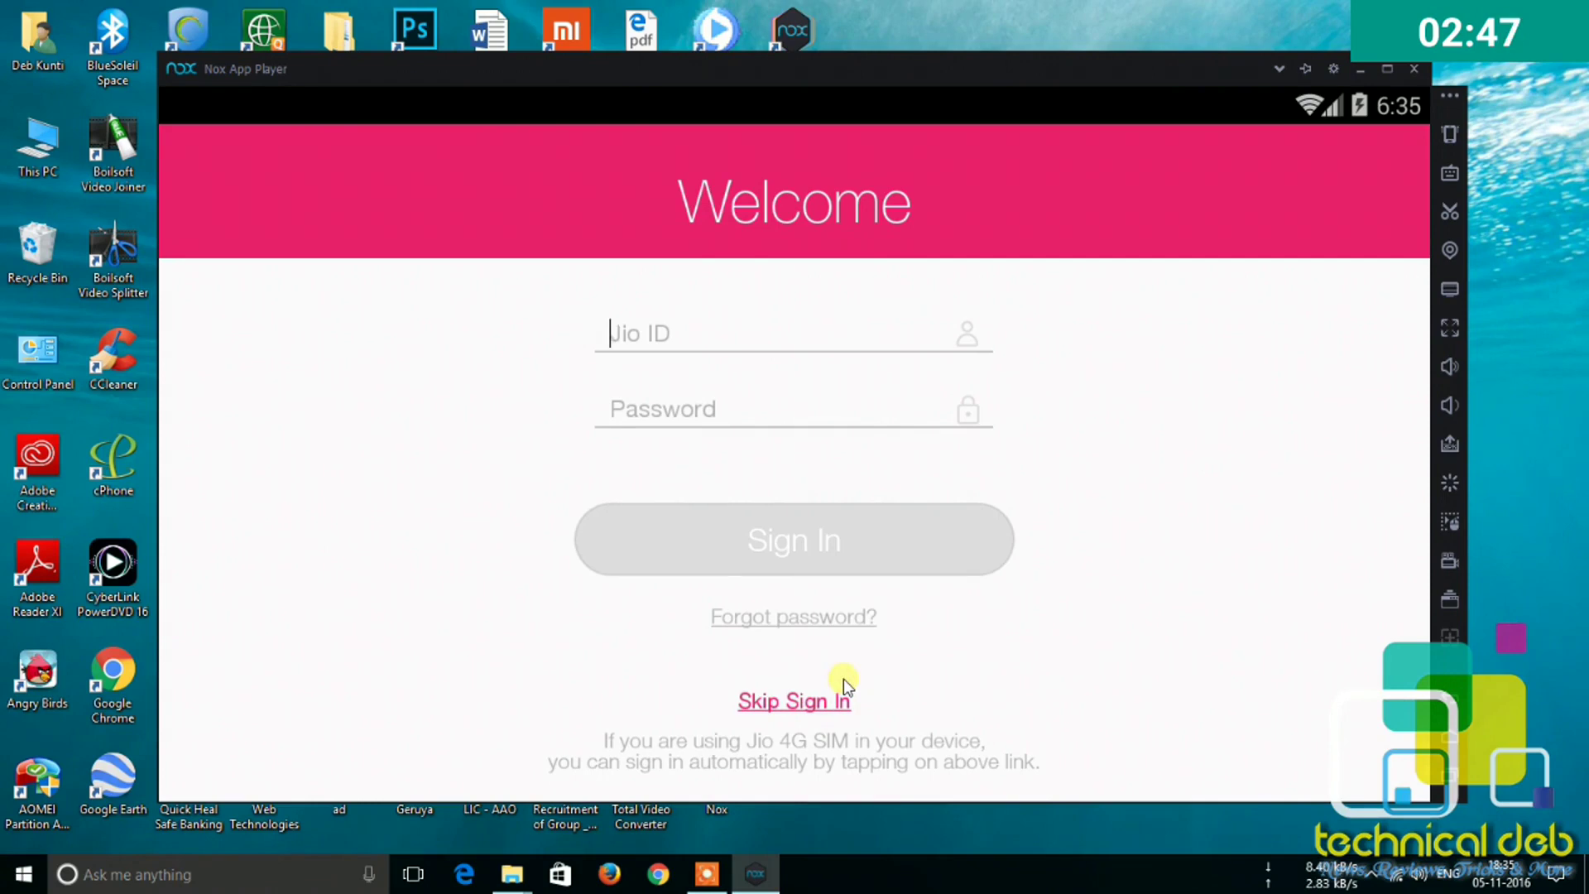
click(782, 703)
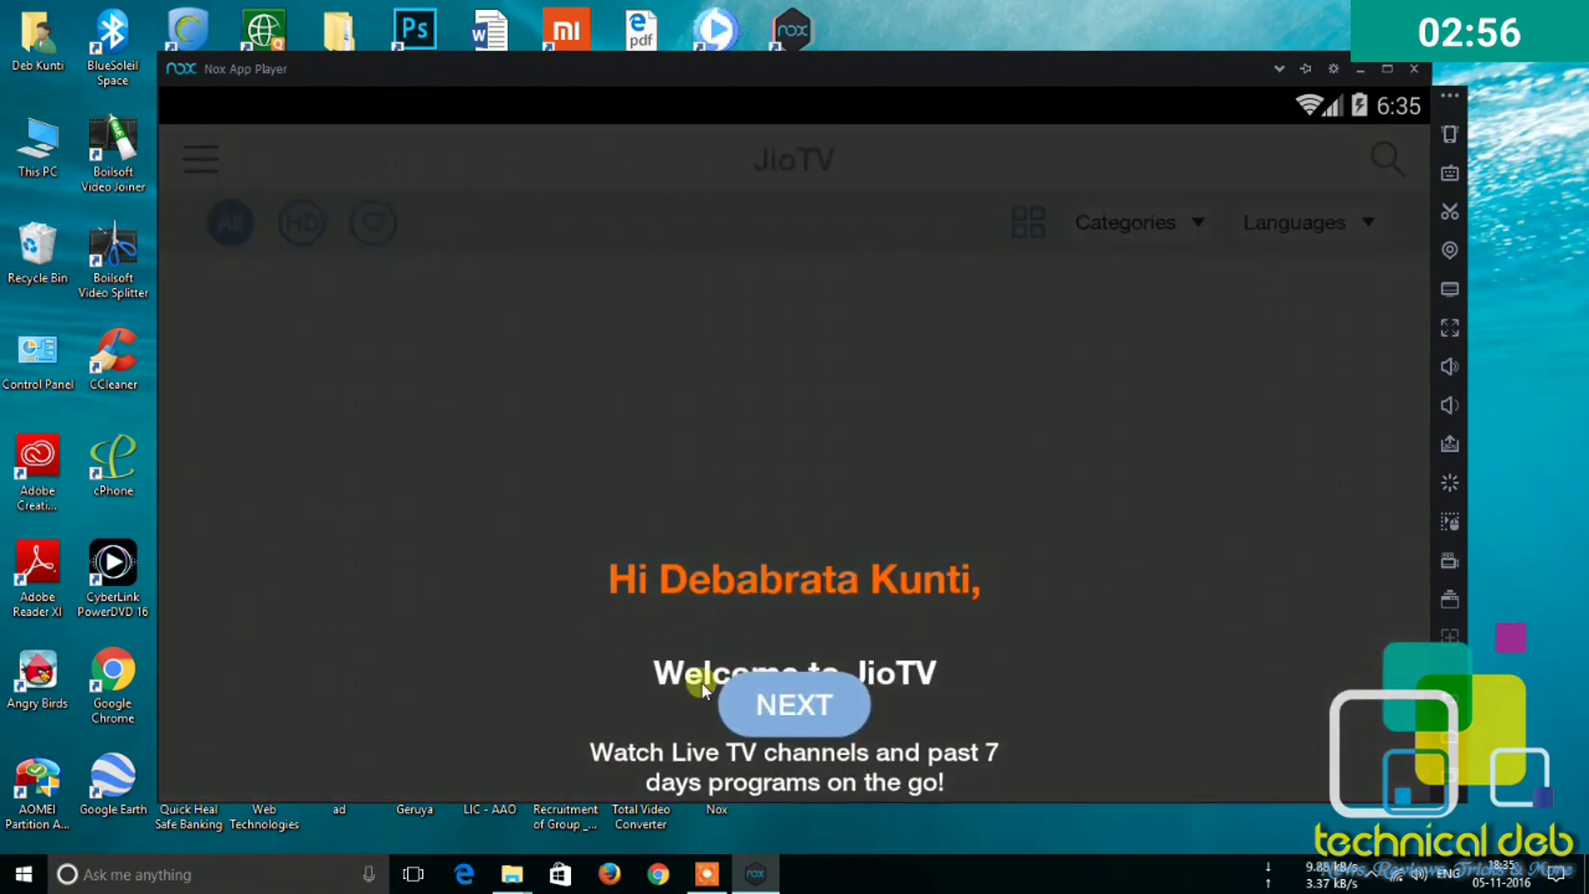
click(756, 703)
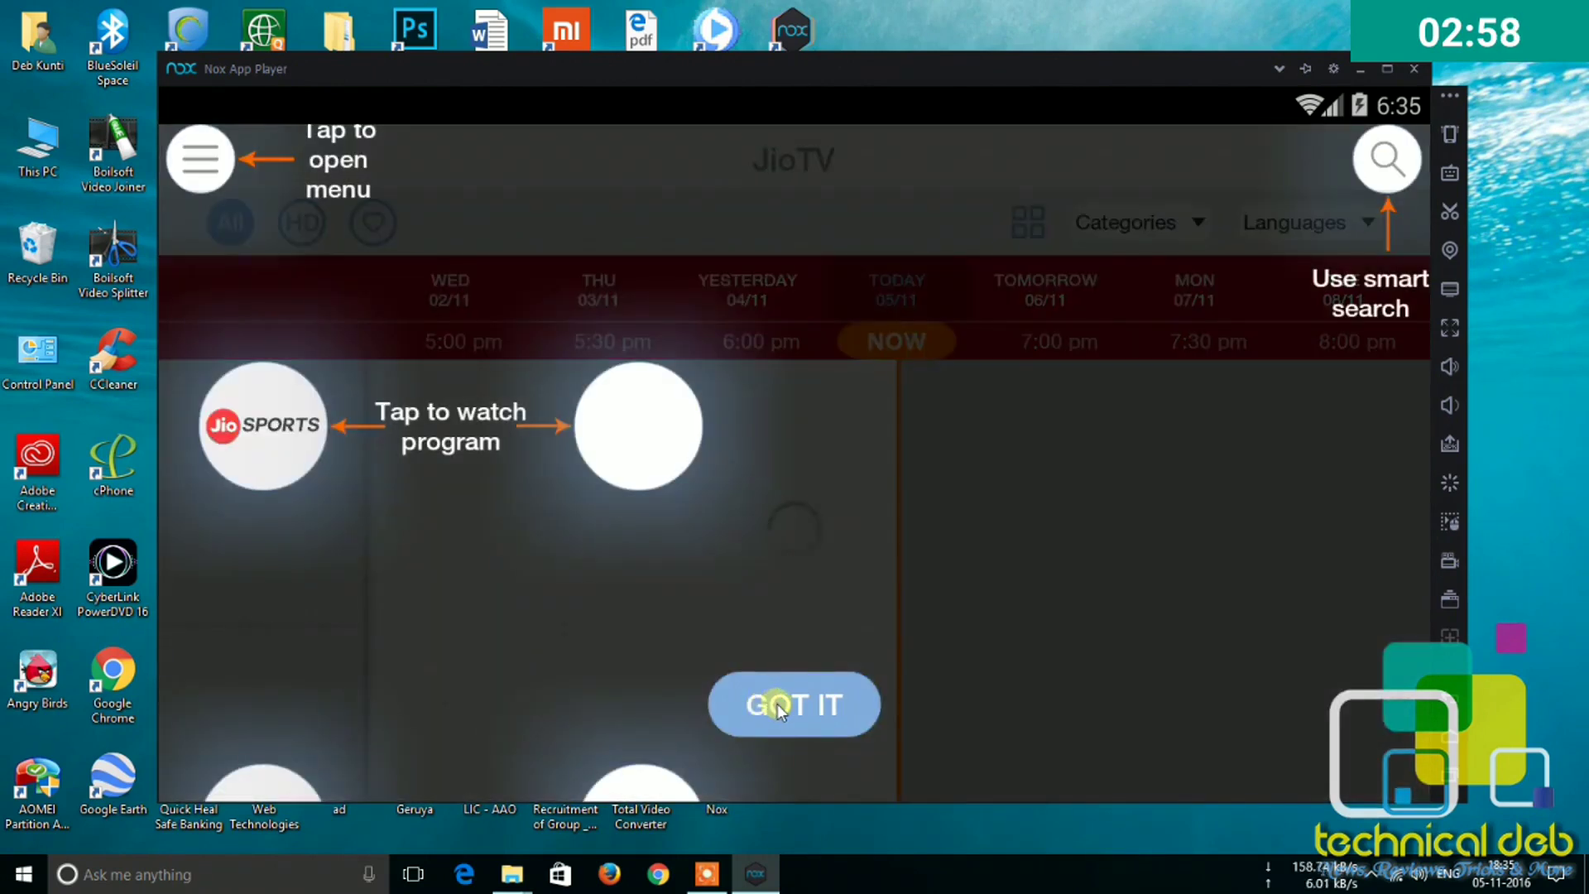
click(770, 703)
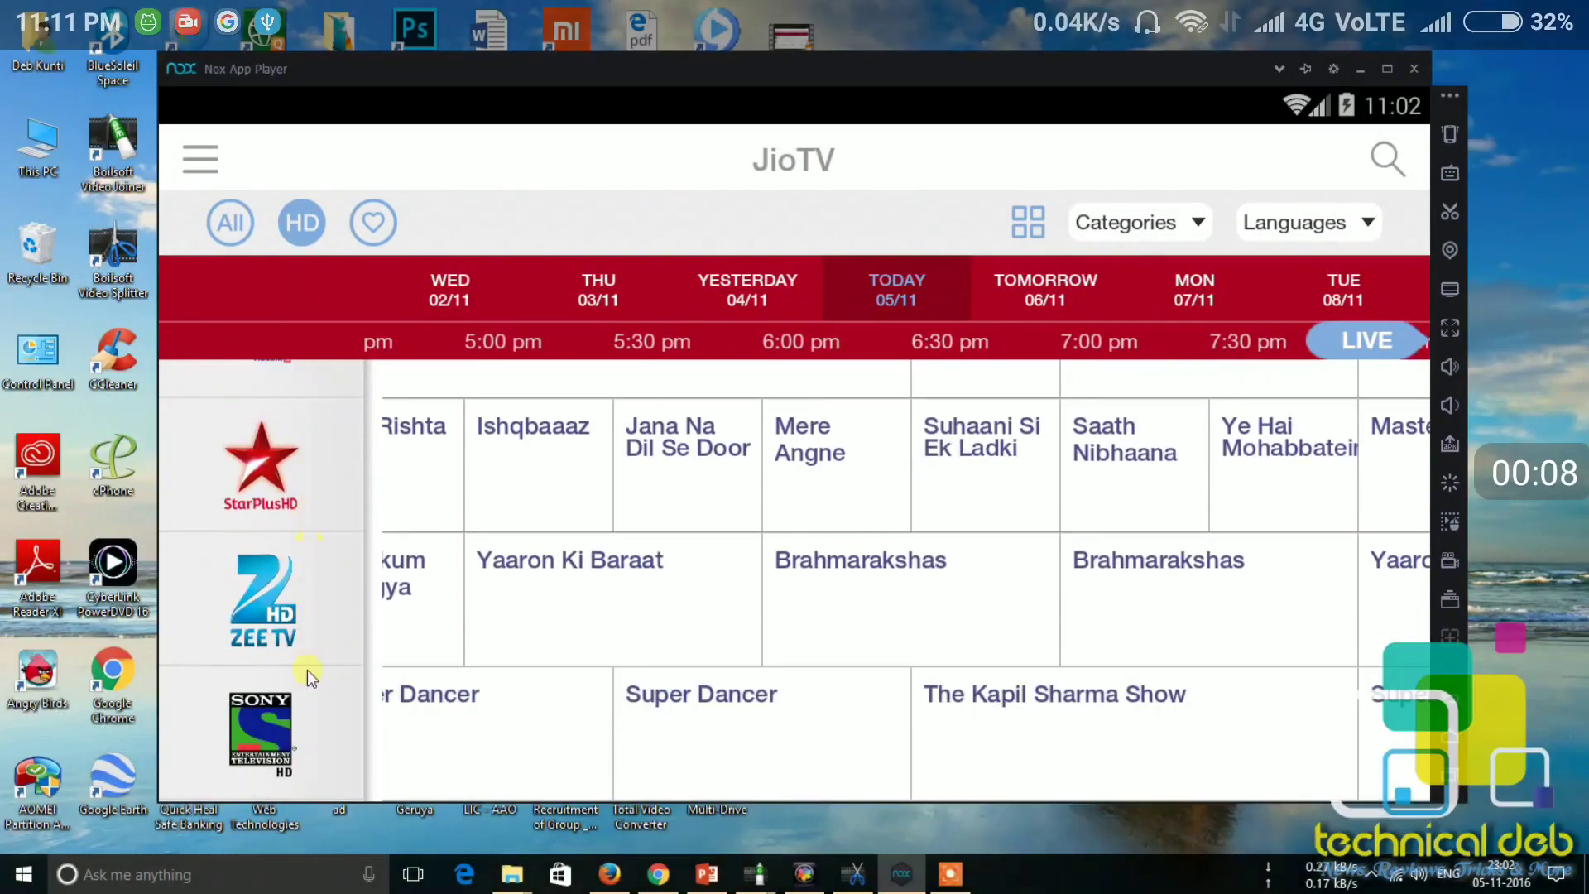
- Find Star Sports HD2 in the HD channel guide and play its live stream
drag(306, 668, 301, 500)
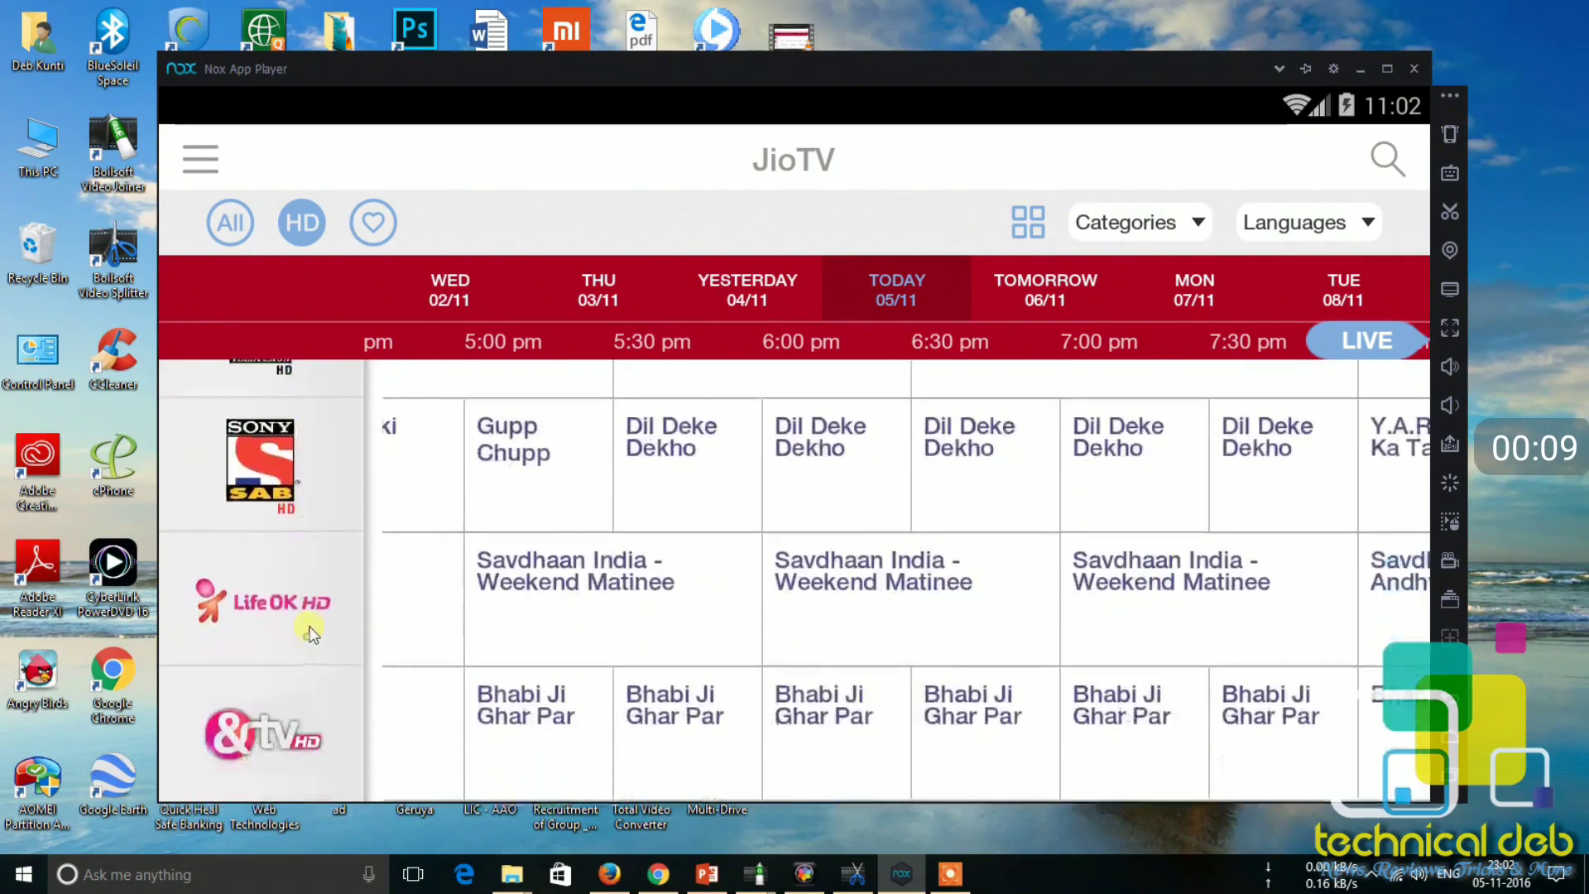
scroll(296, 668, down, 2)
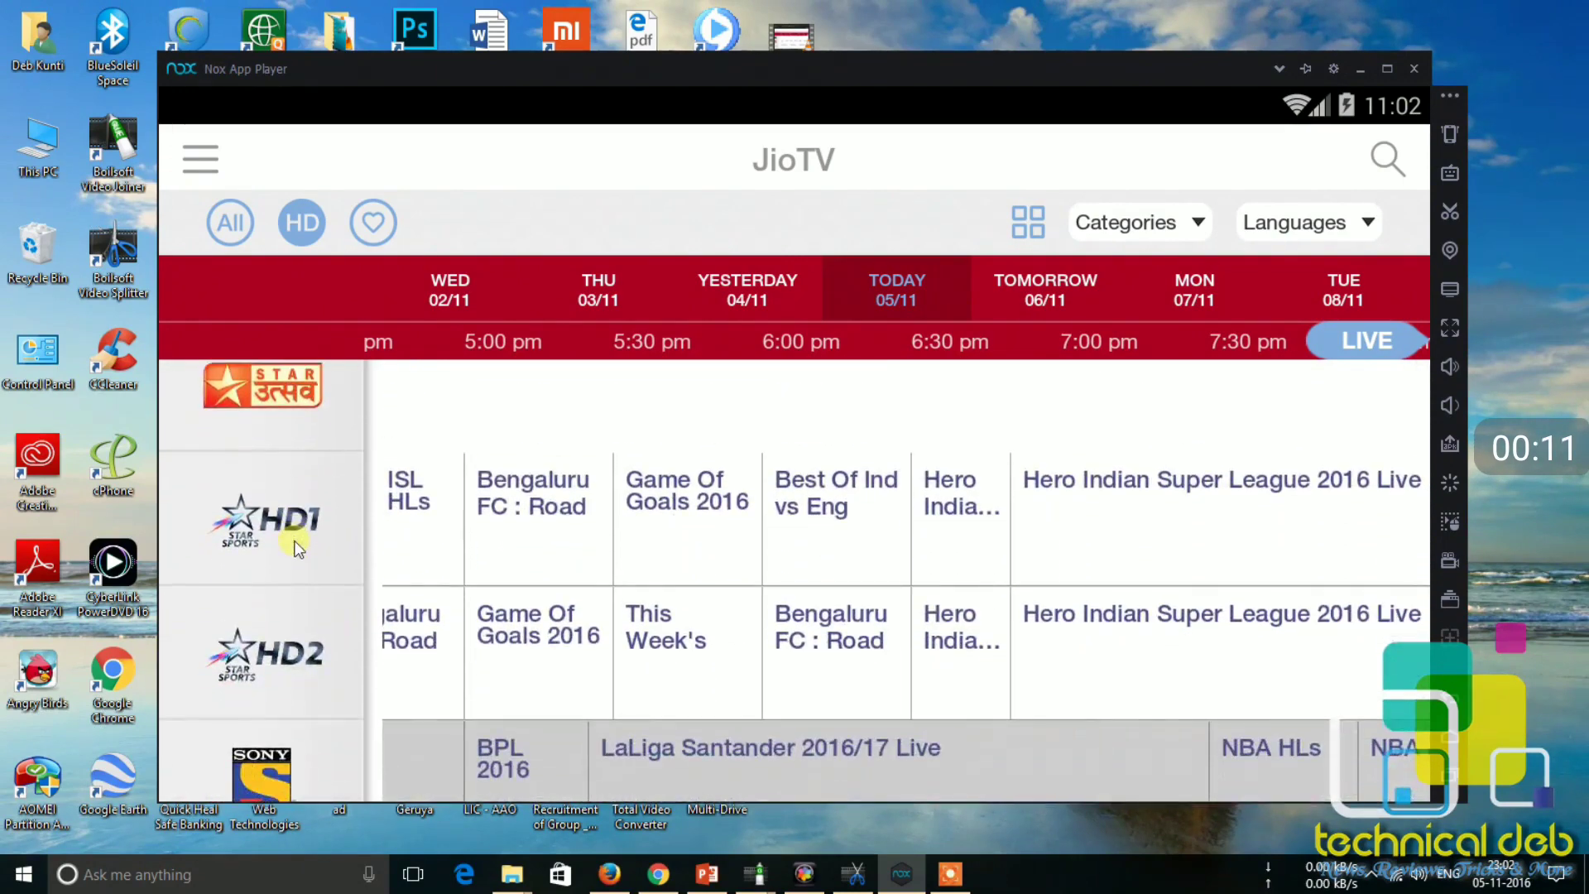
click(303, 649)
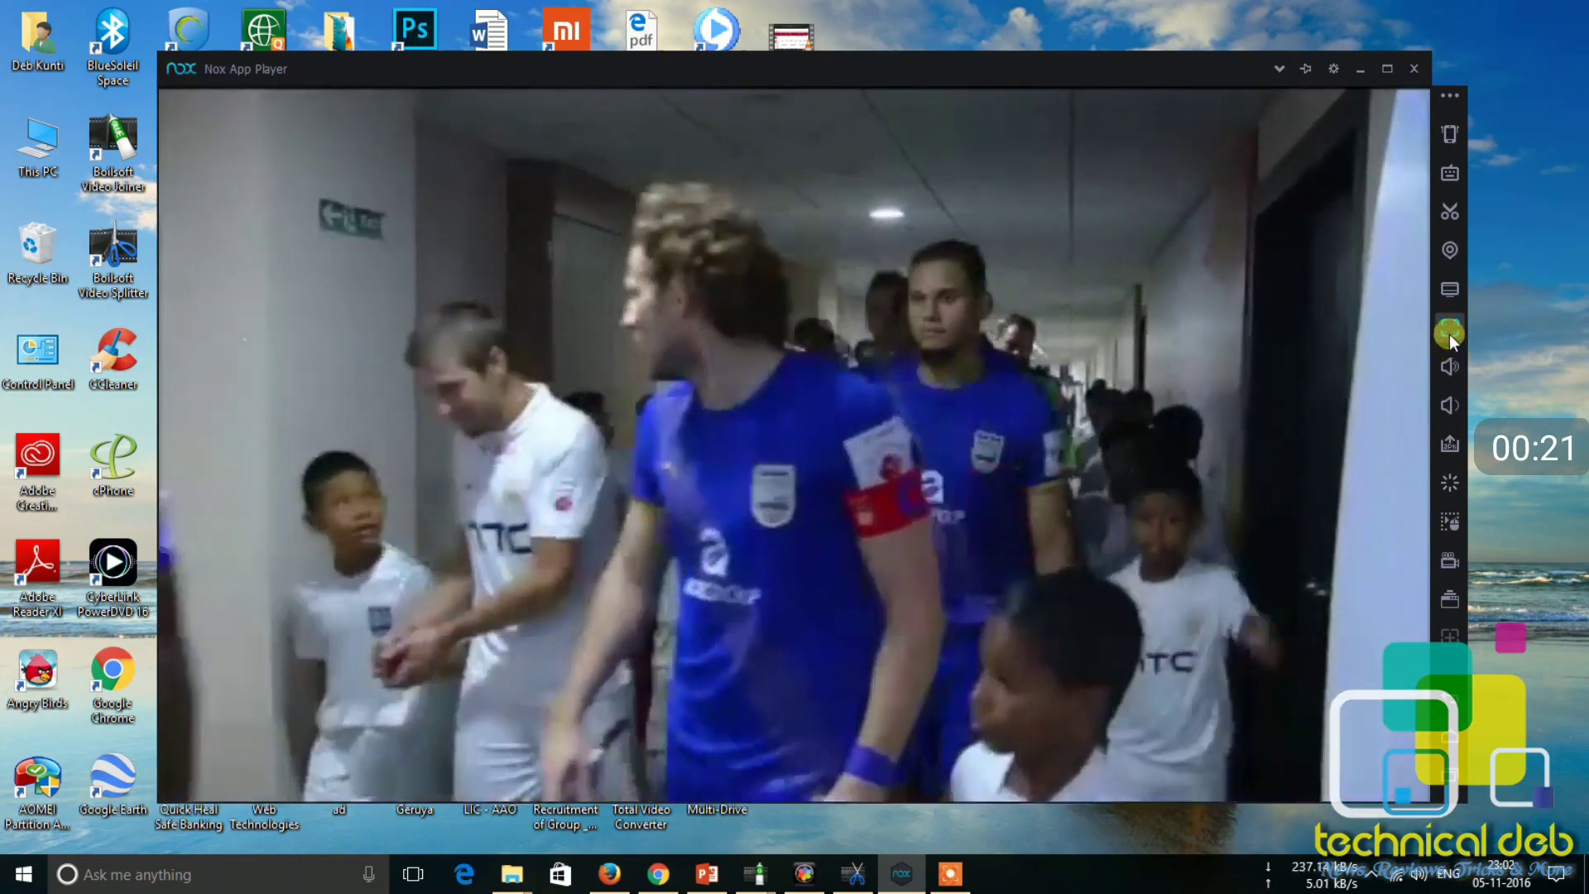
- View the live stream in full screen and return to the windowed emulator
click(1448, 334)
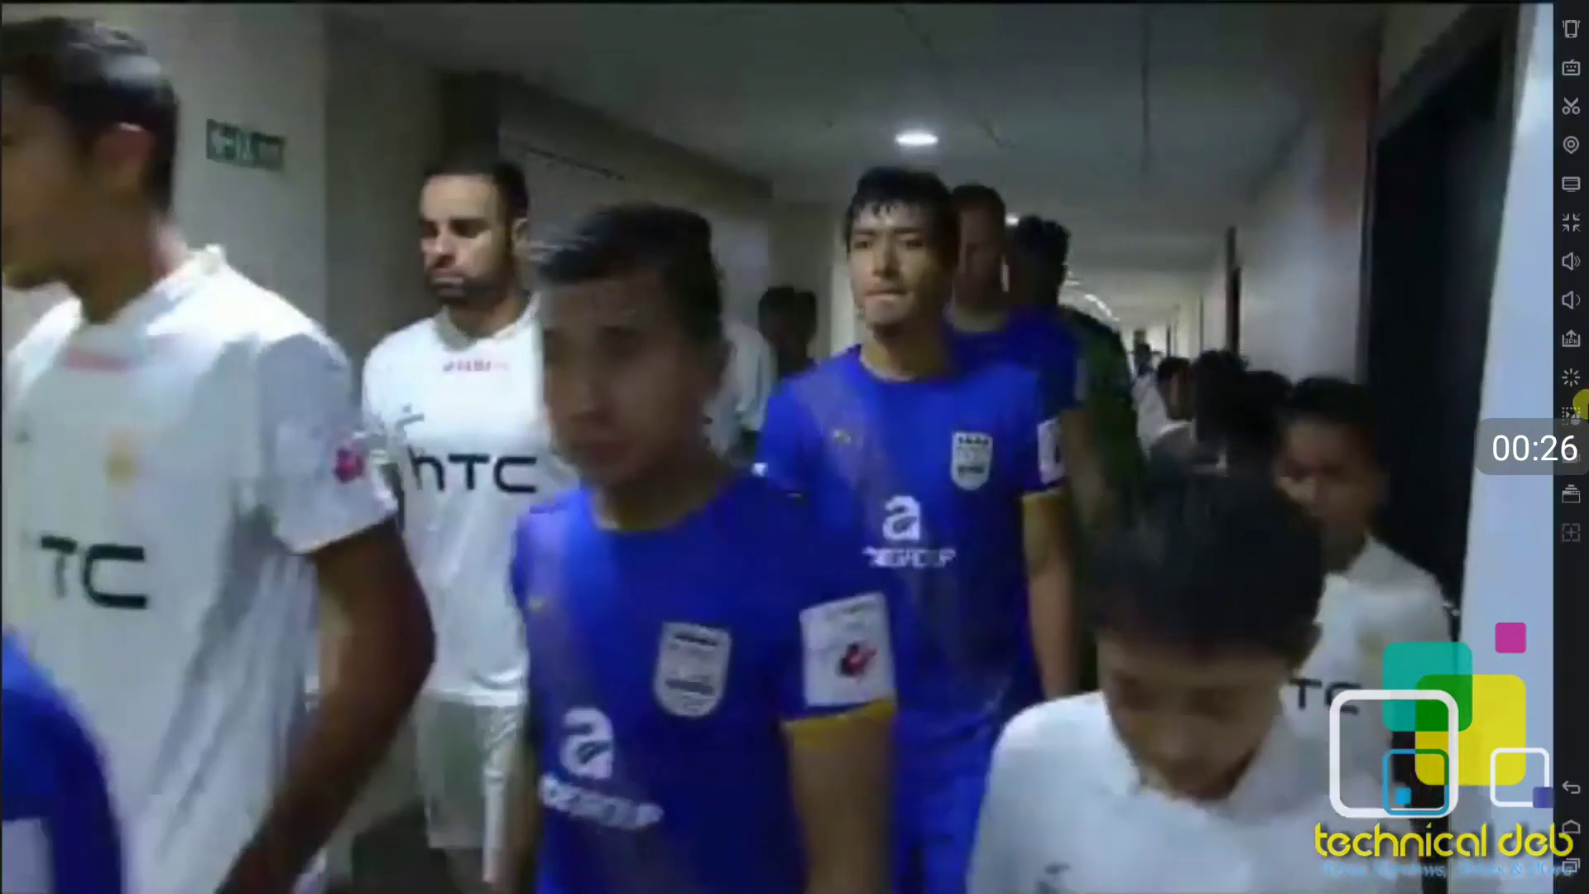
mouse_move(1582, 327)
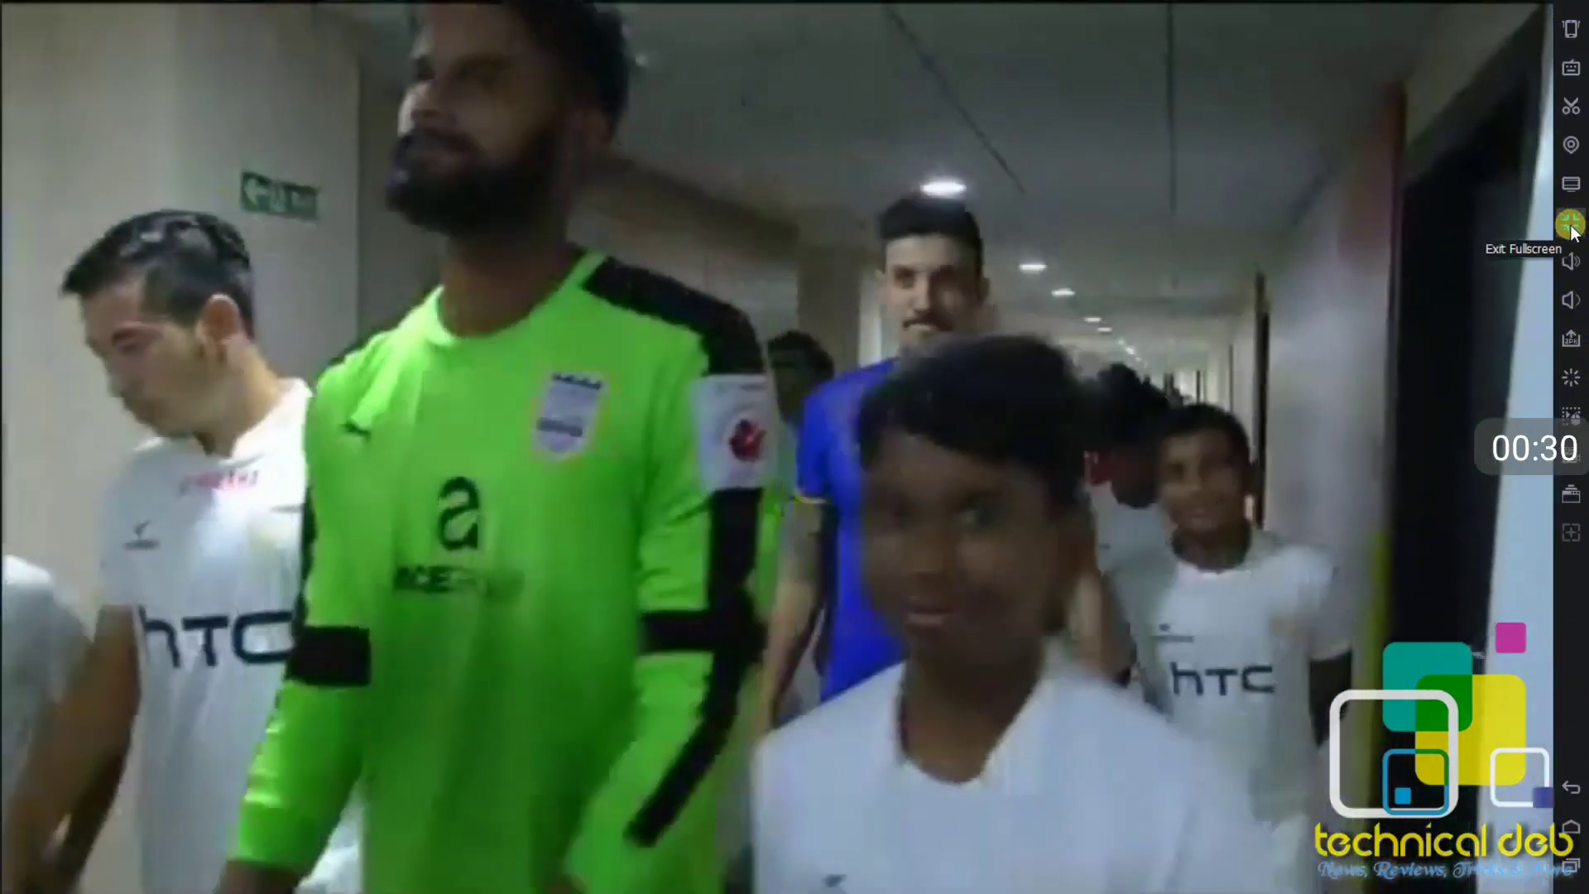
click(1570, 225)
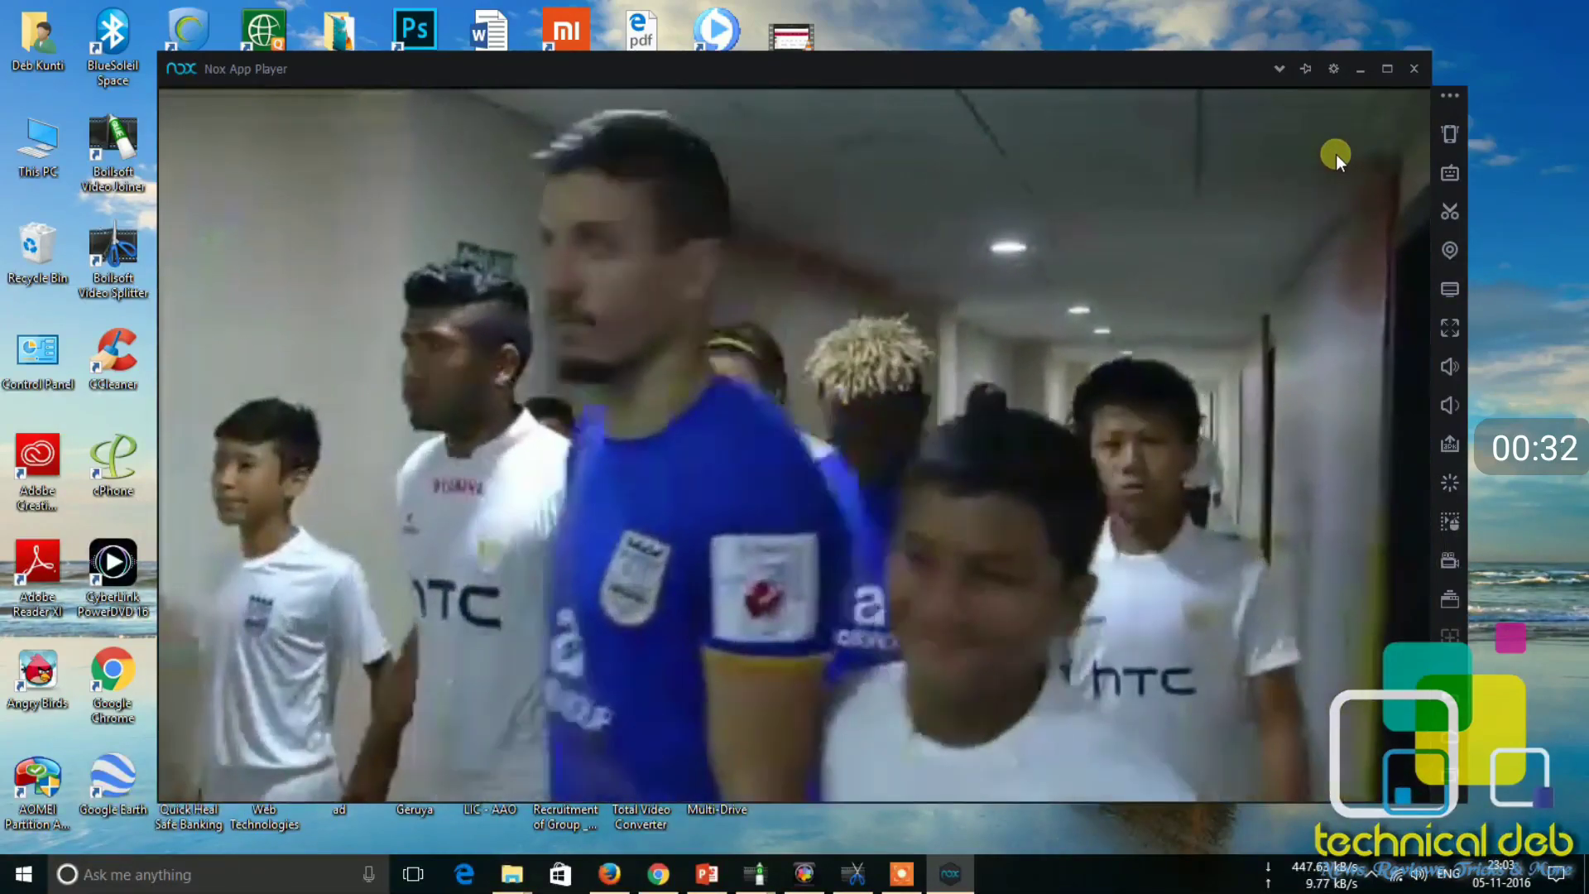
- Set the stream's quality to High and decline automatic quality tuning
click(1336, 154)
click(1382, 128)
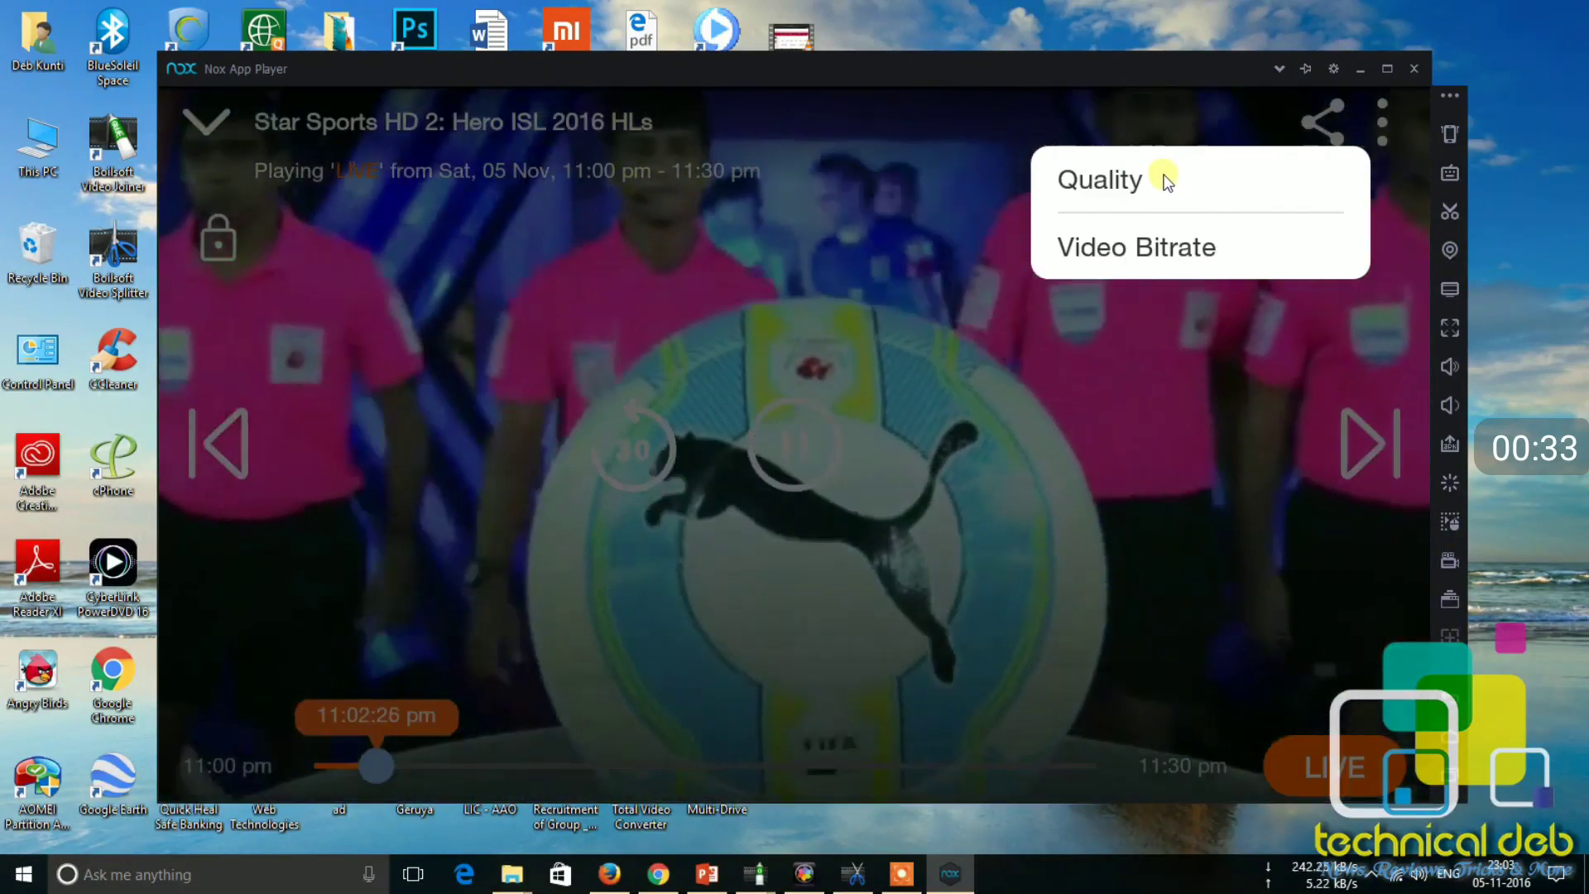
click(1160, 179)
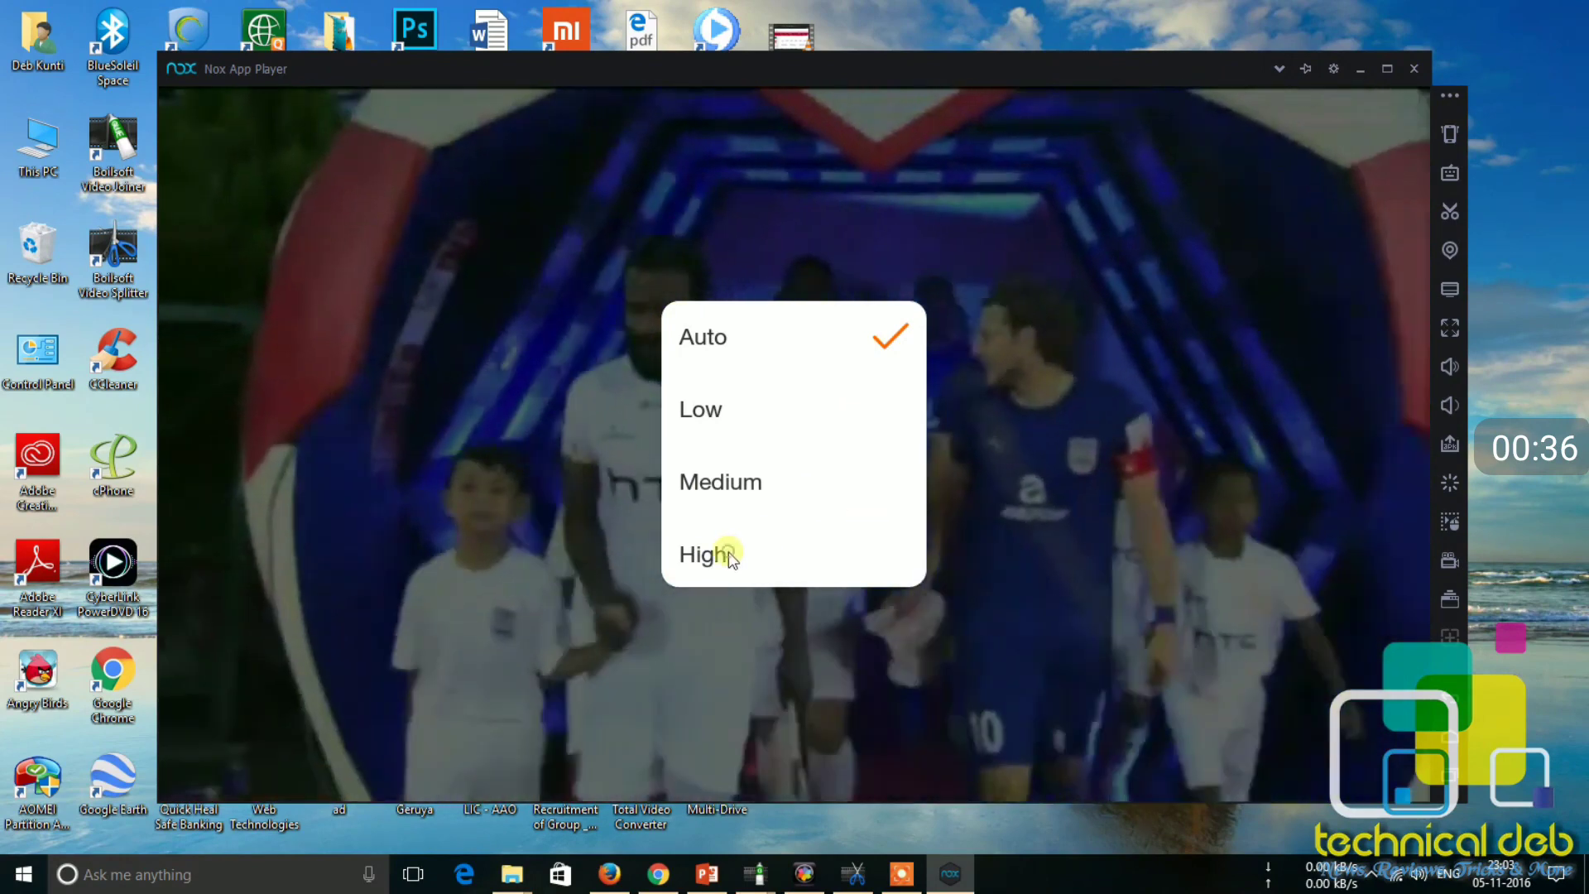
click(730, 552)
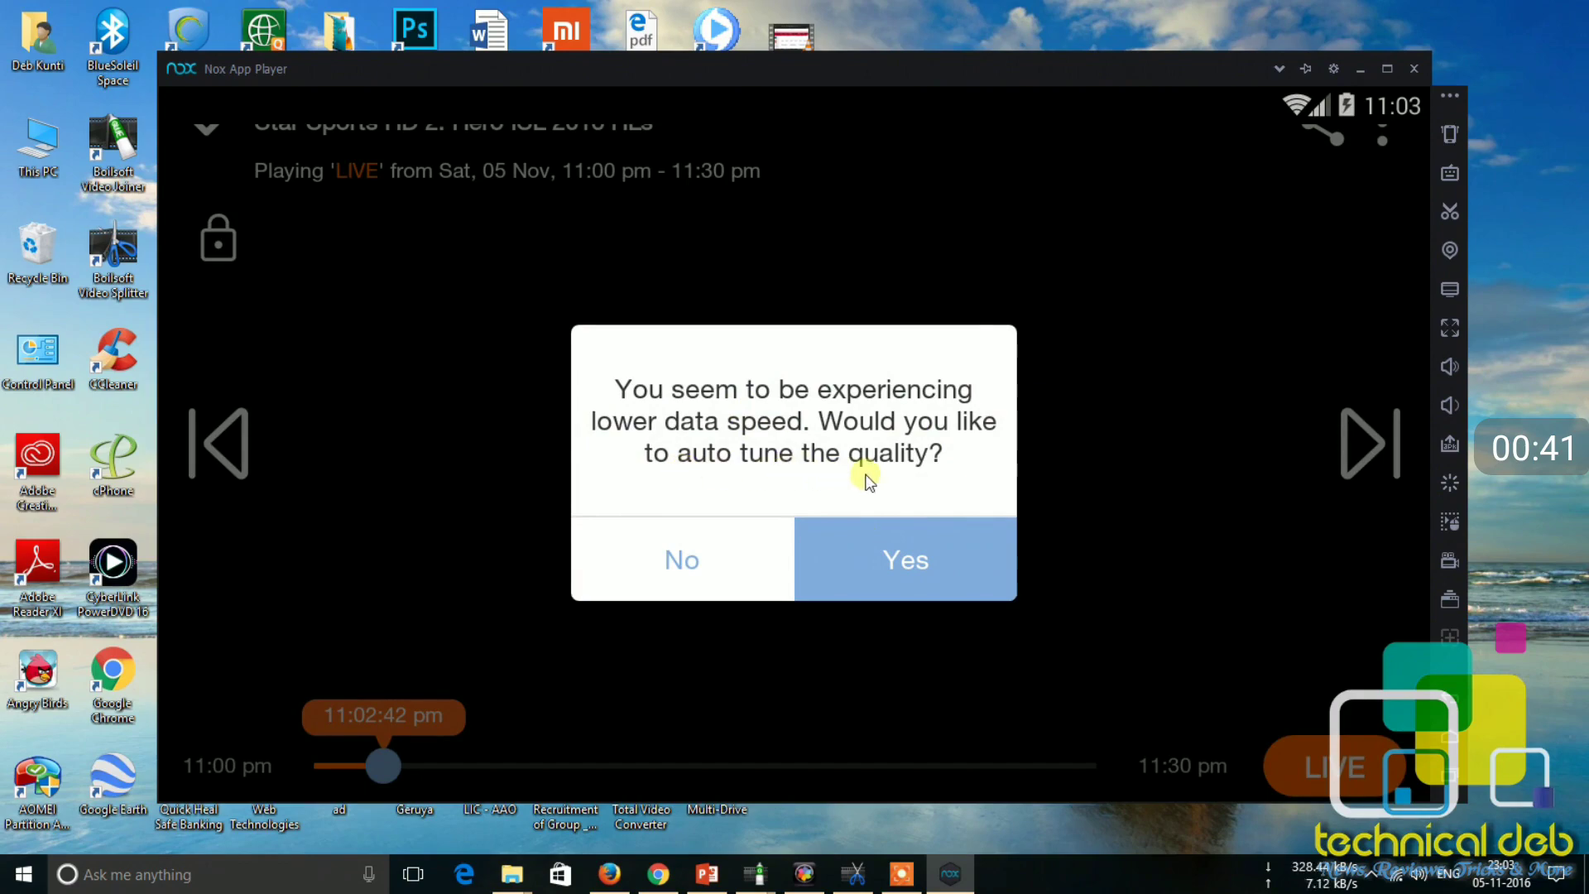
click(697, 564)
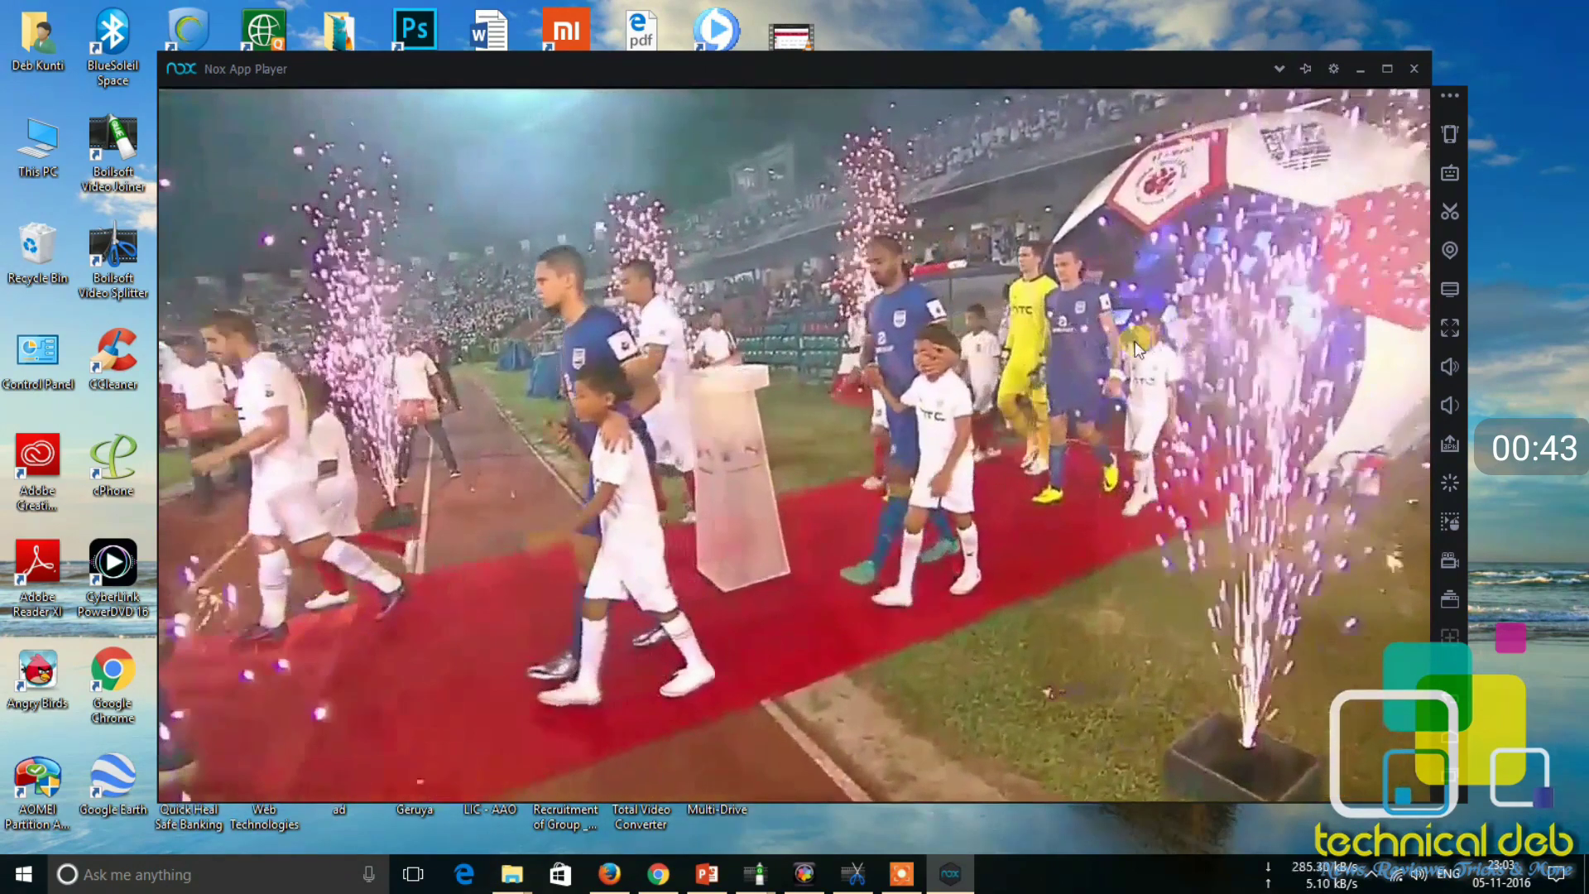
- Watch the high-quality stream in full screen, and go back to the channel guide
click(1071, 364)
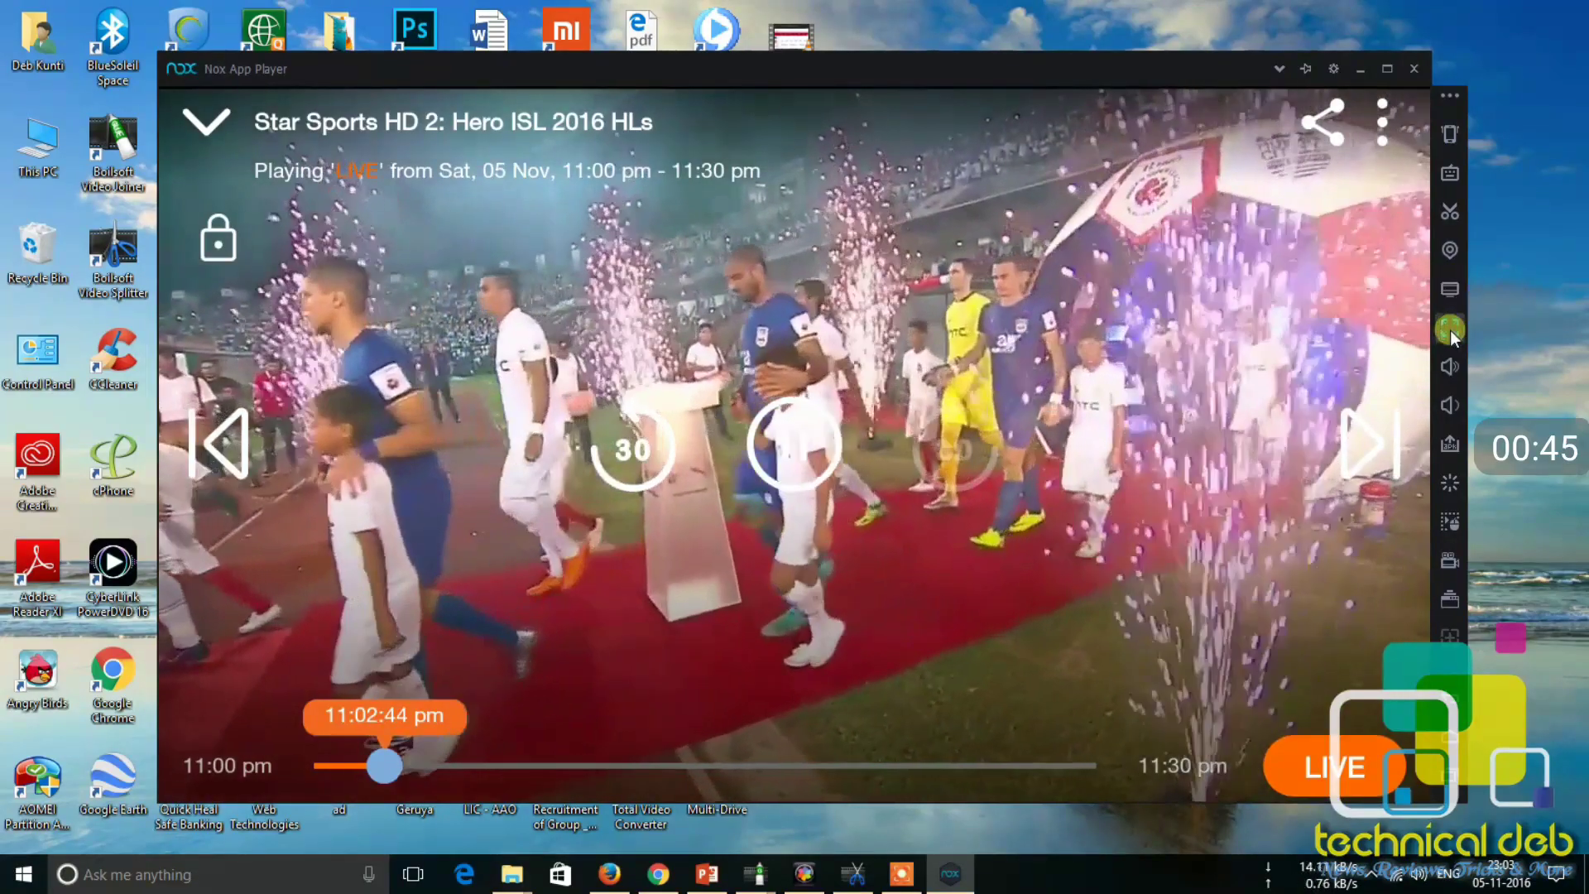
click(1450, 329)
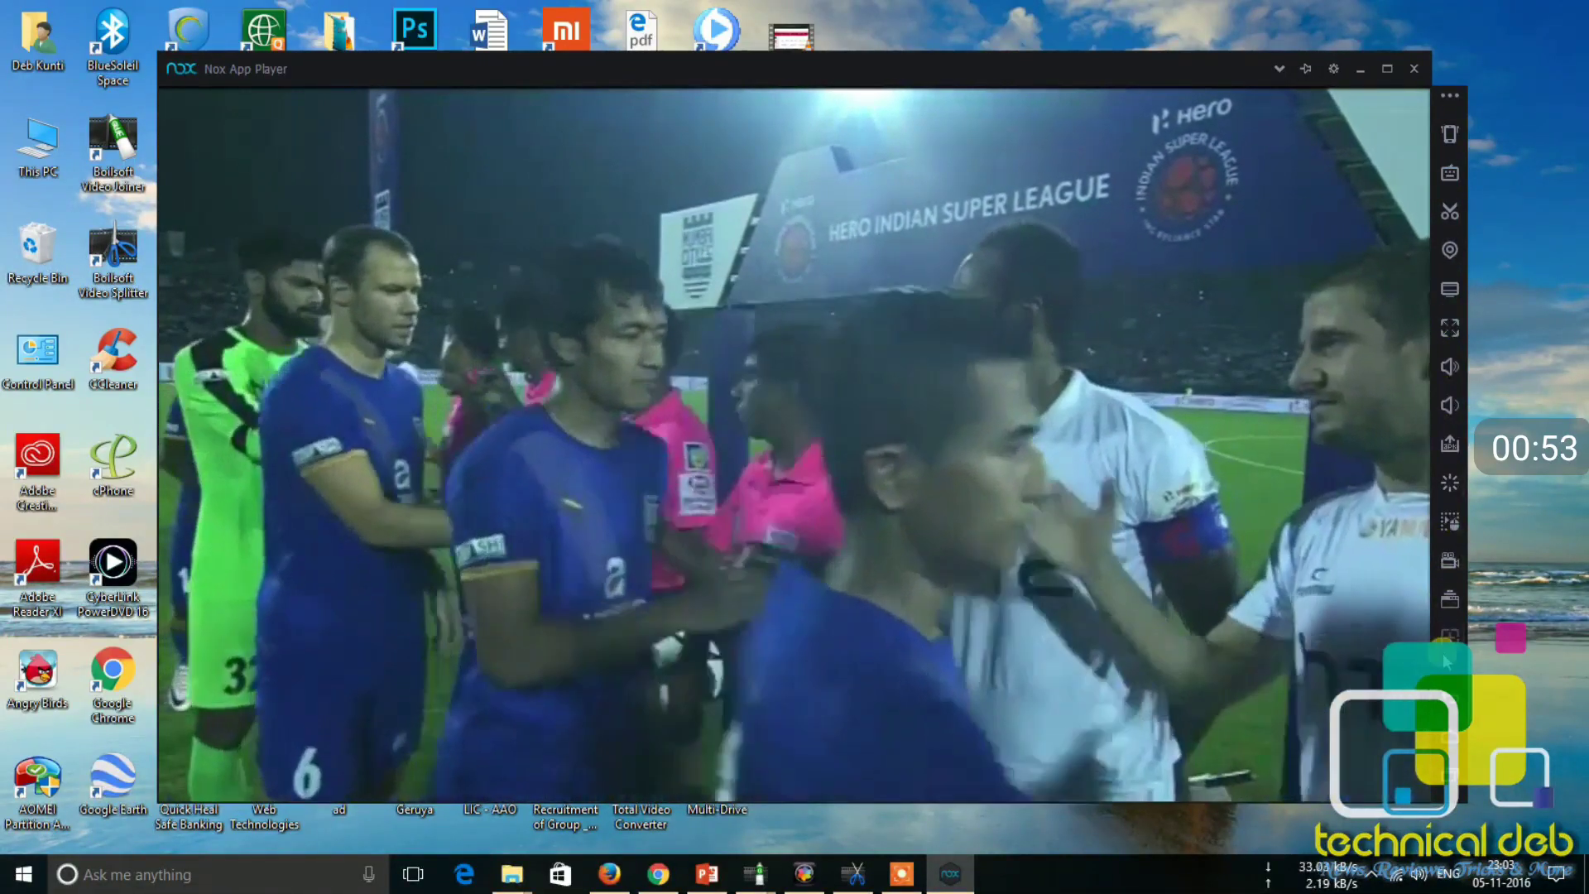
key(Escape)
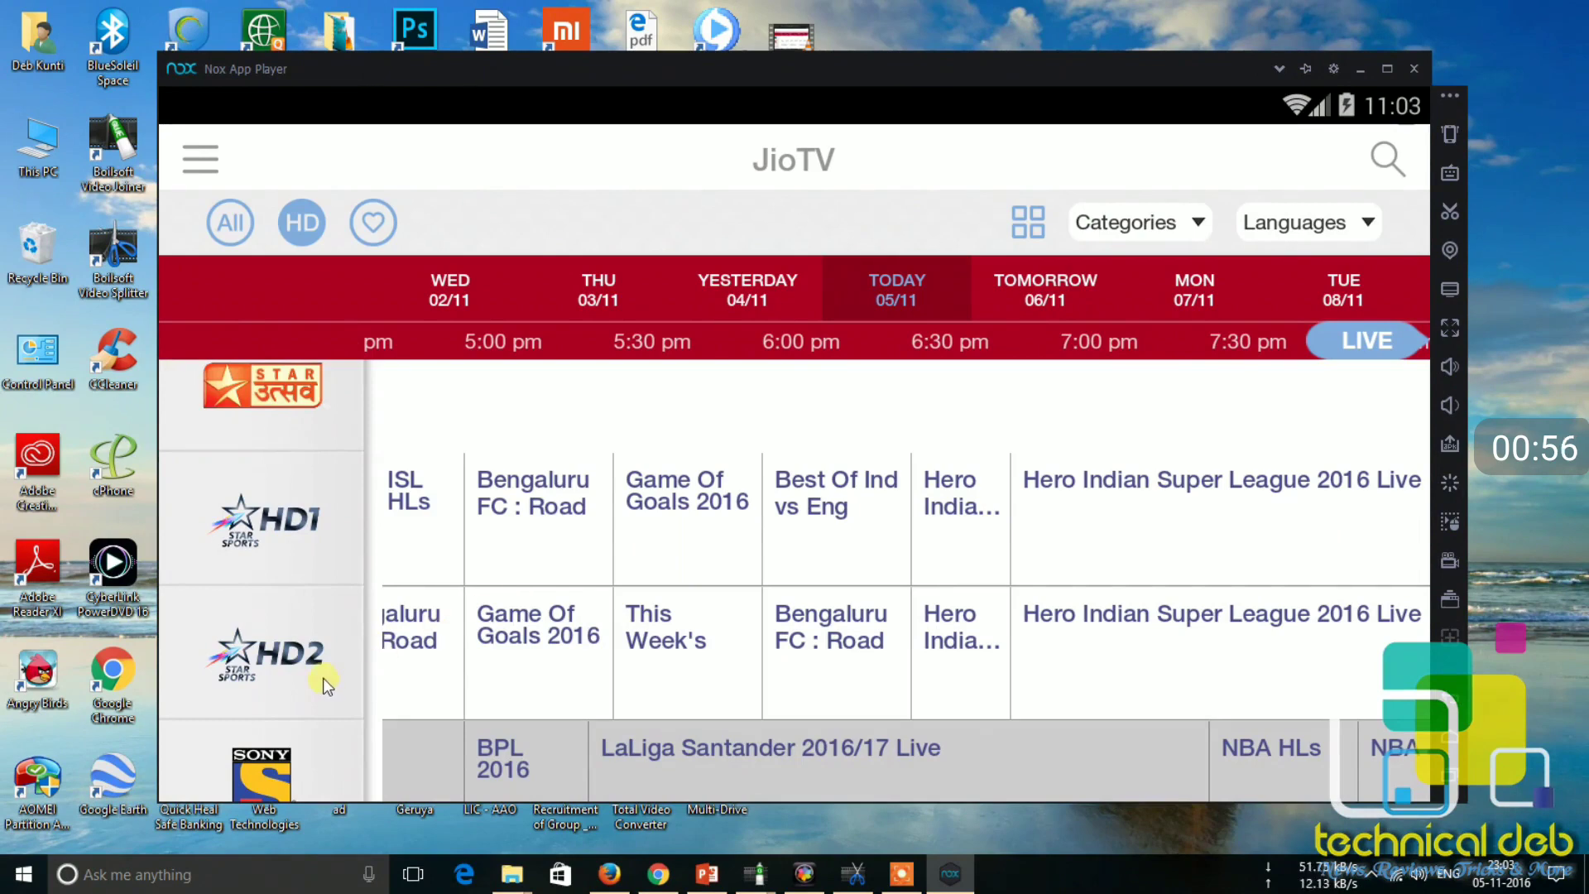
- Look through the other HD sports channels in the guide and close the Nox App Player window
drag(308, 719, 302, 517)
drag(302, 653, 300, 492)
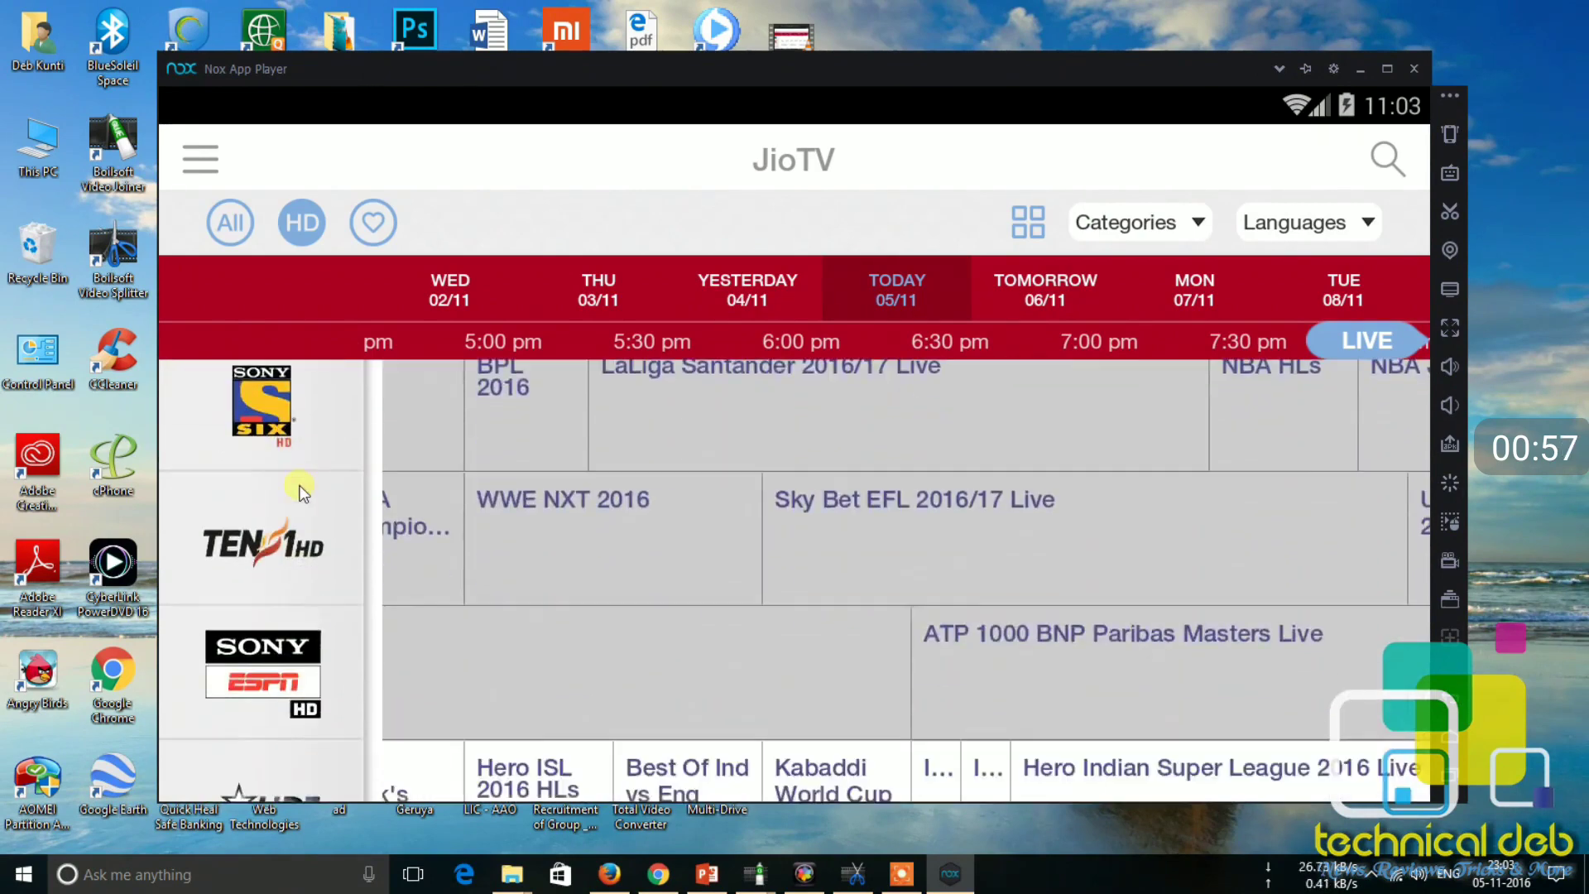
drag(308, 702, 302, 474)
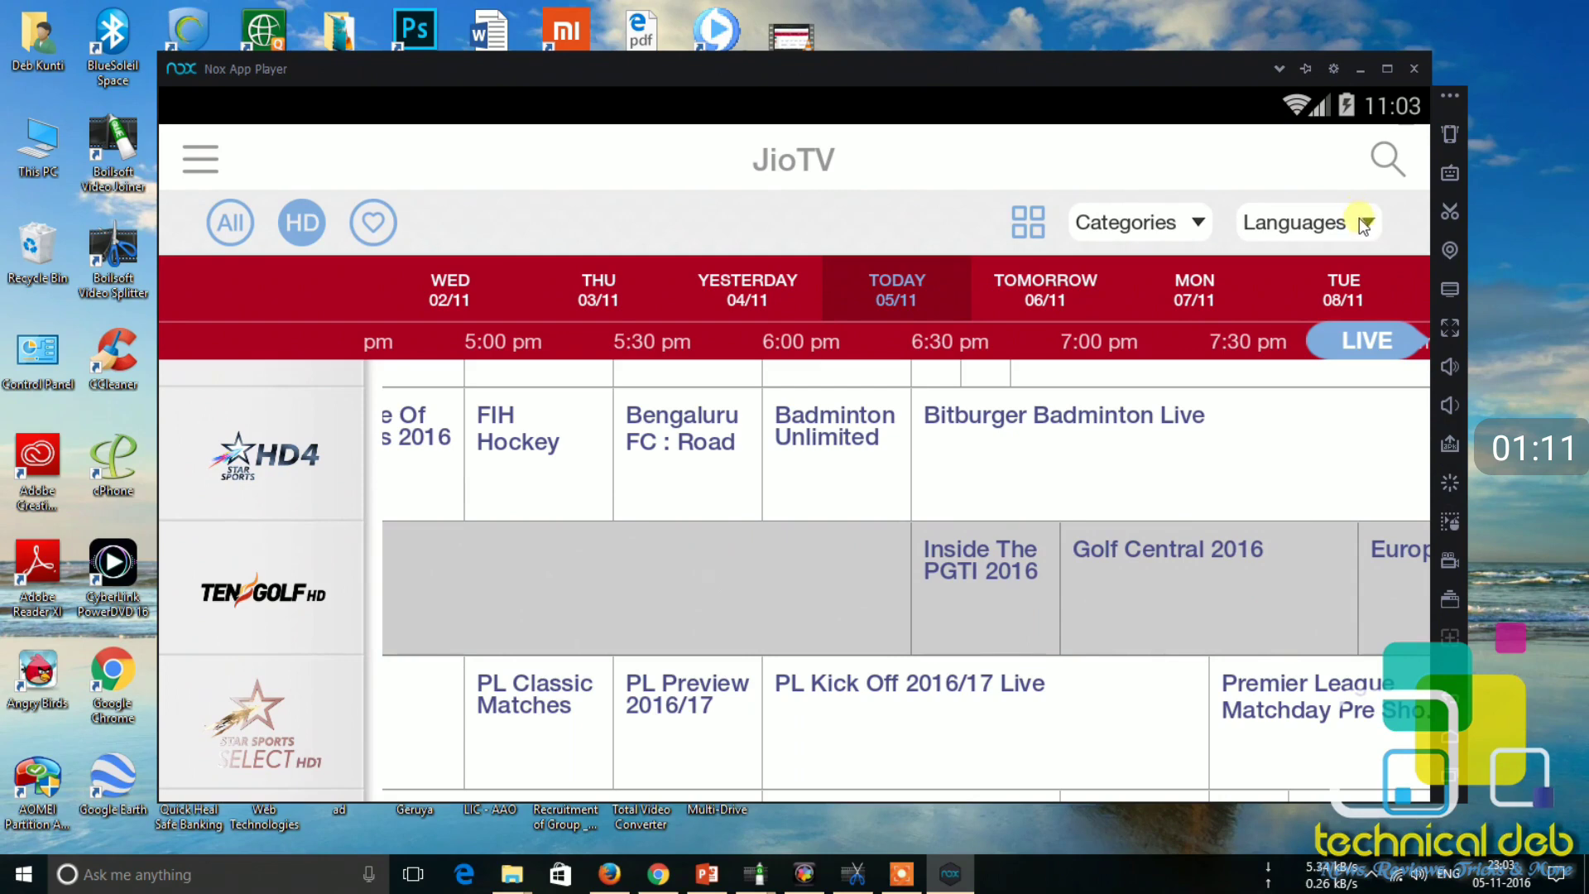
click(1415, 69)
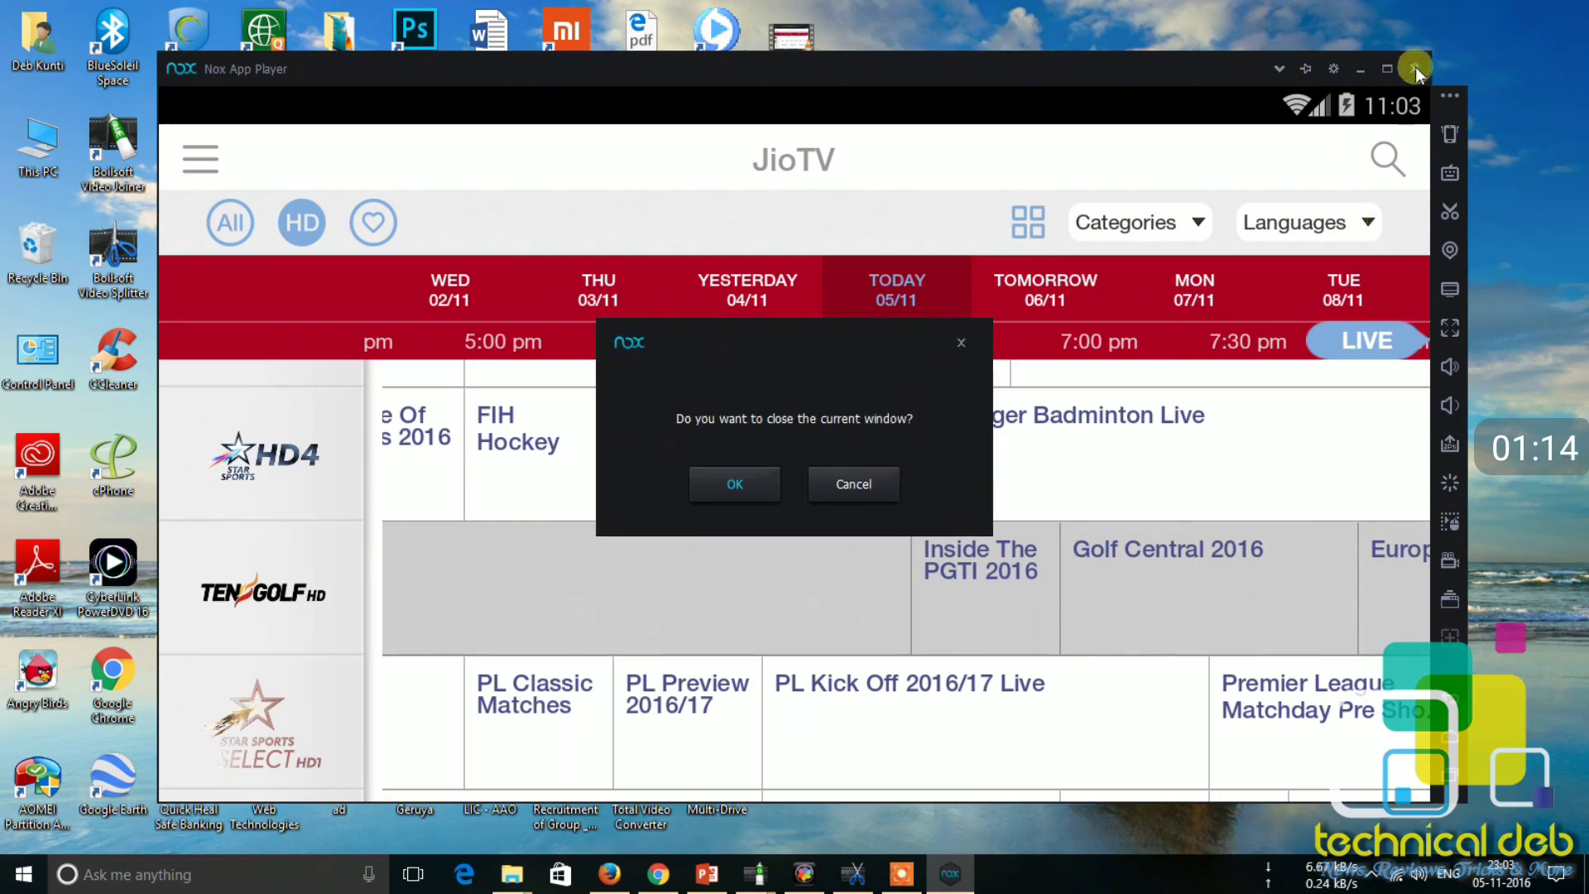
click(738, 482)
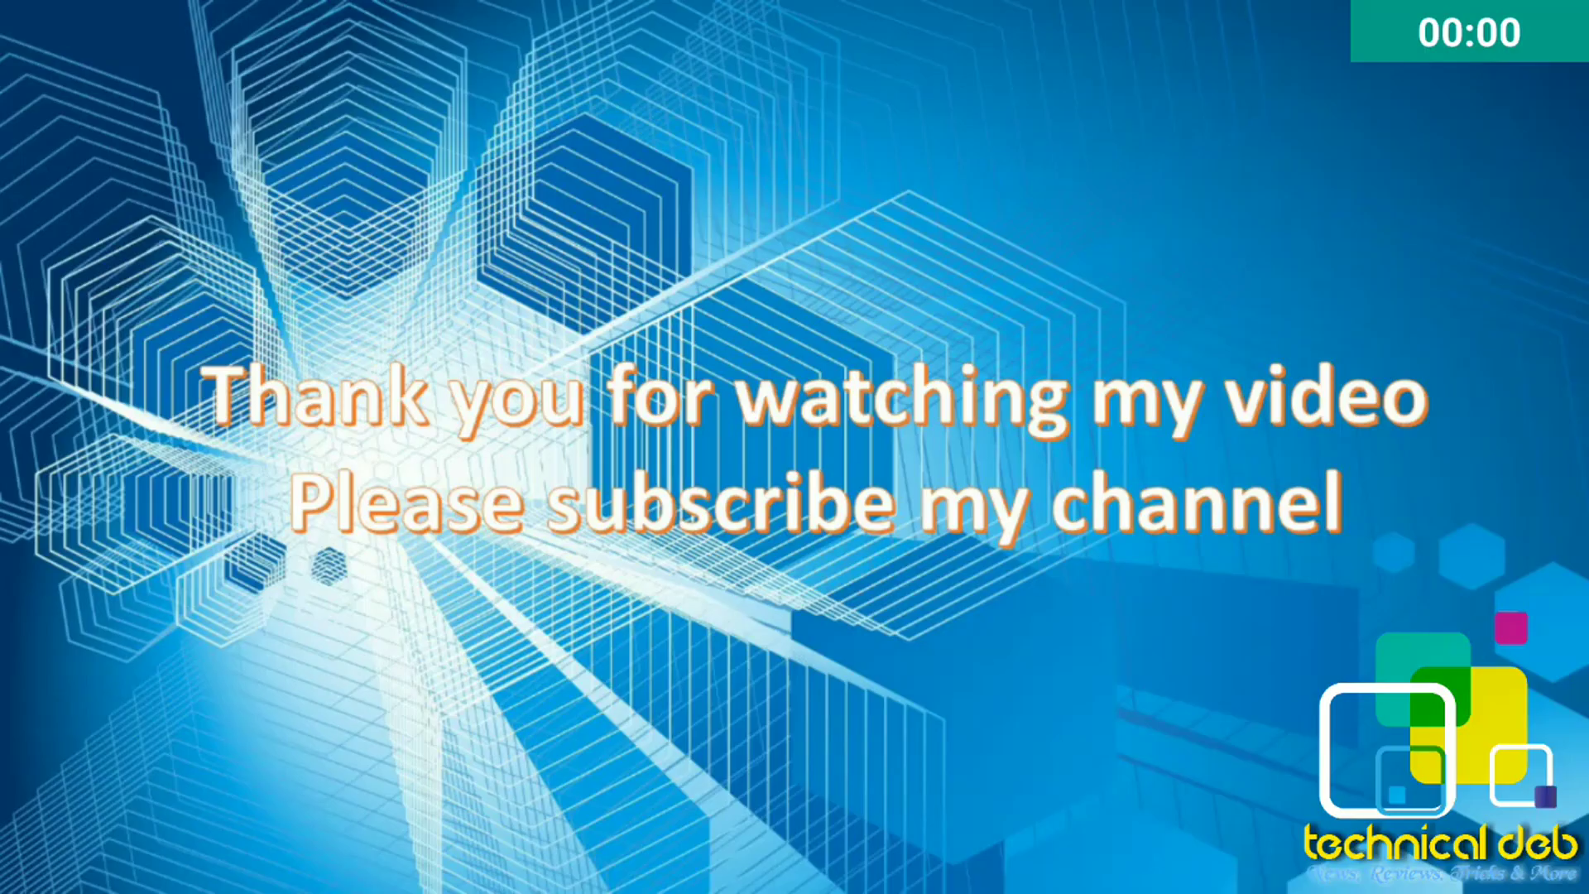